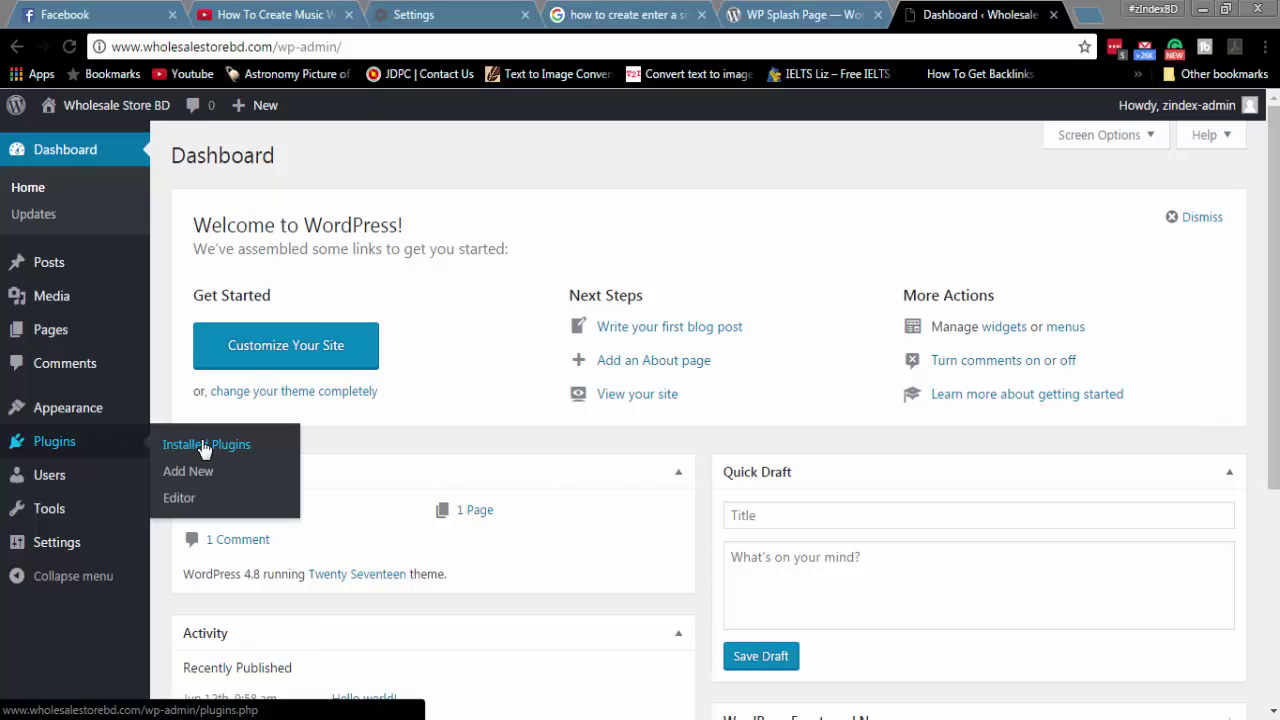
- Open the Add New page under Plugins in the admin sidebar
{"action": "left_click", "coordinate": [207, 480]}
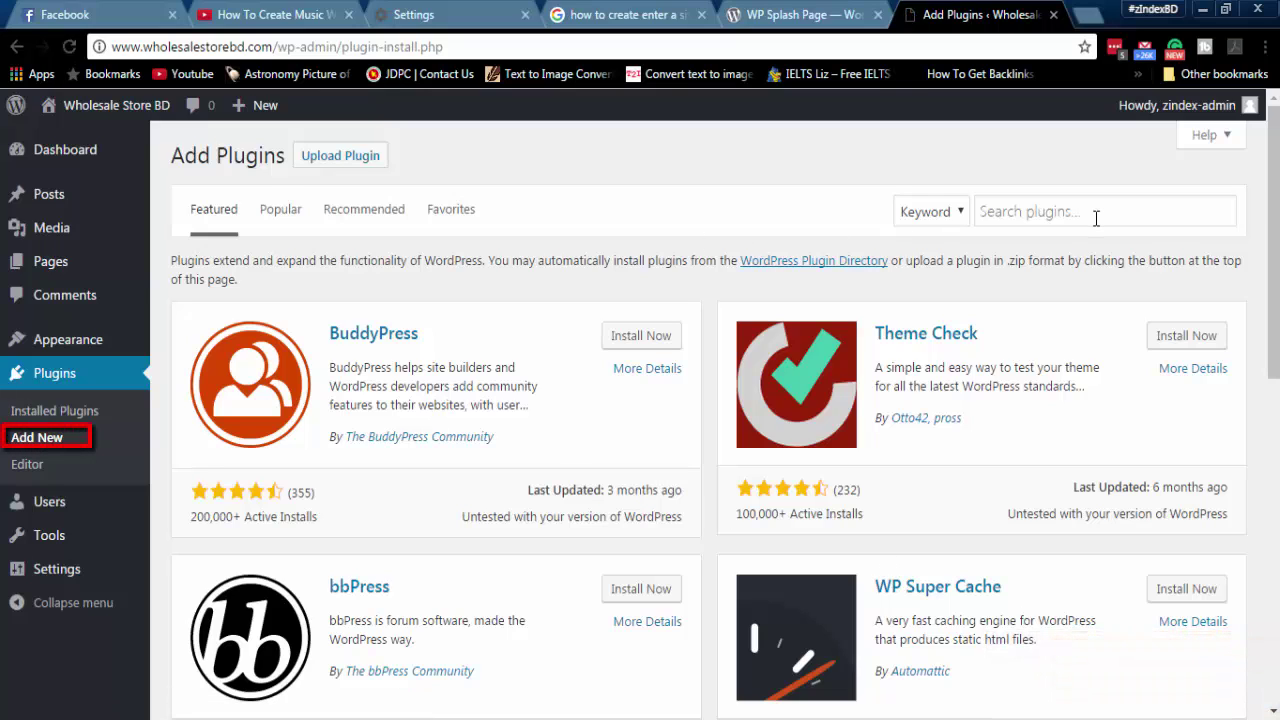
- Search for 'wp splash page', then install and activate the WP Splash Page plugin
{"action": "left_click", "coordinate": [1095, 215]}
{"action": "type", "text": "wp "}
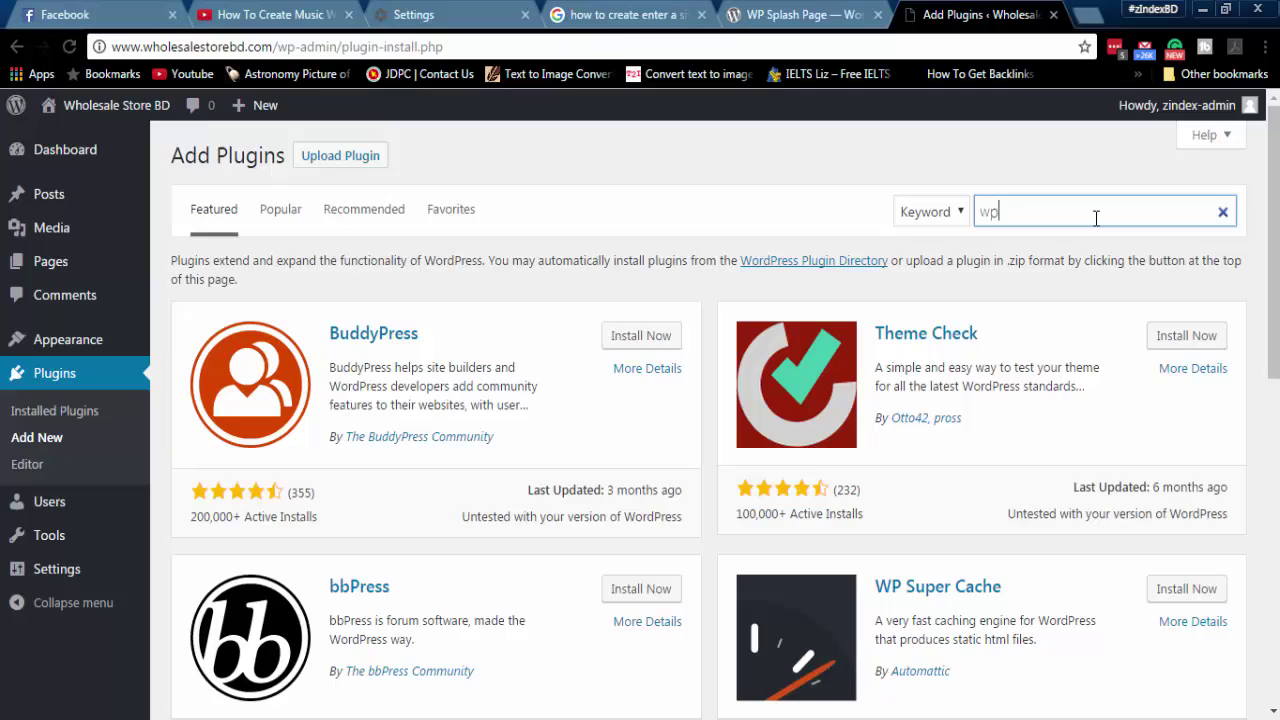
{"action": "type", "text": "spla"}
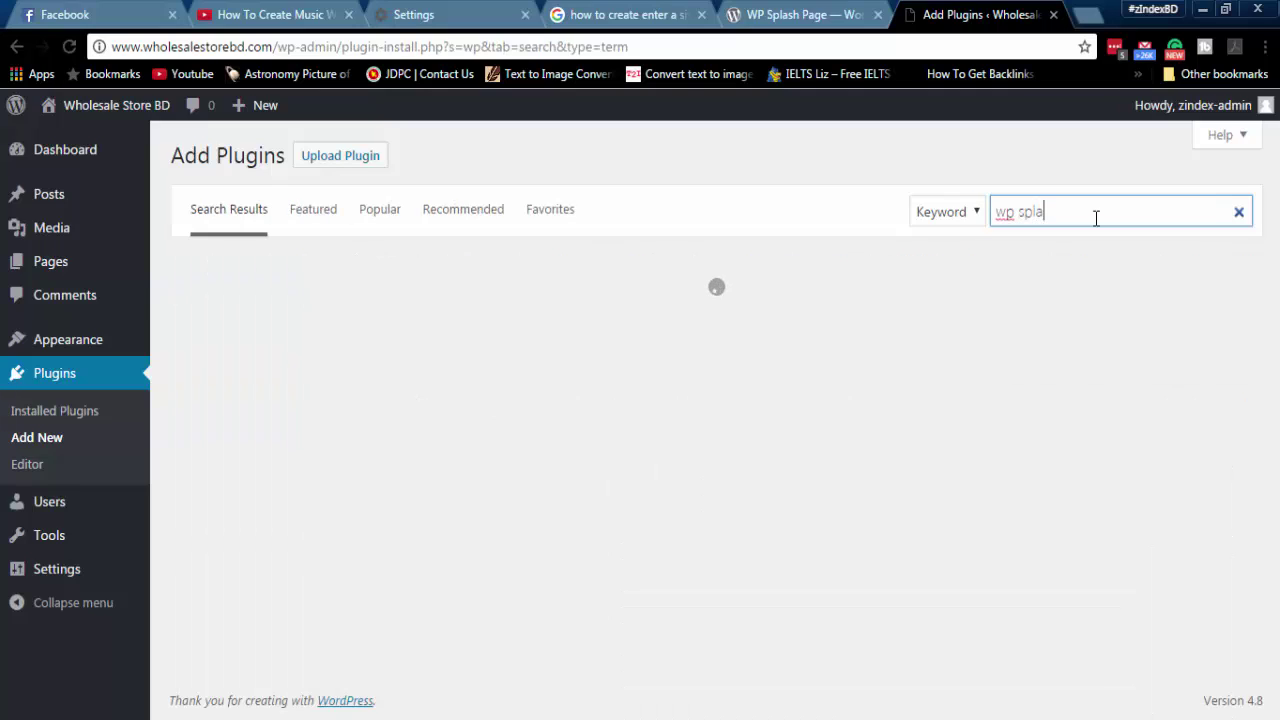
{"action": "type", "text": "sh page"}
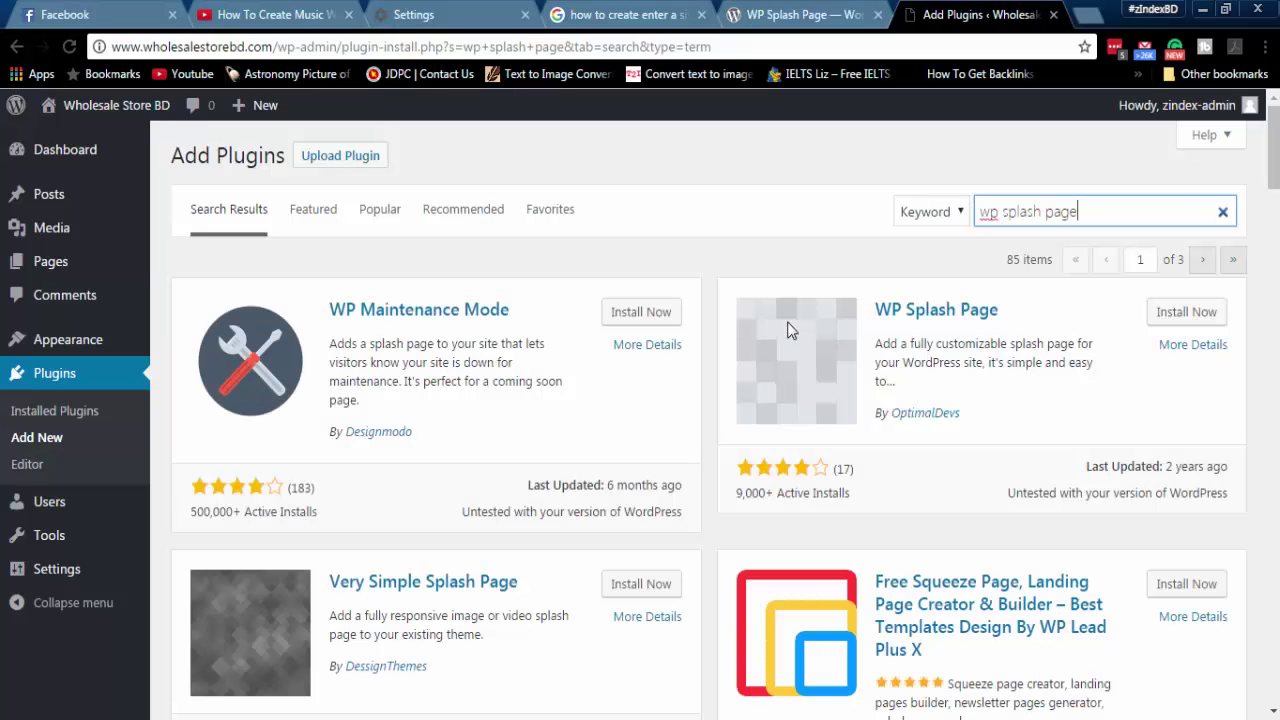
{"action": "left_click", "coordinate": [1190, 314]}
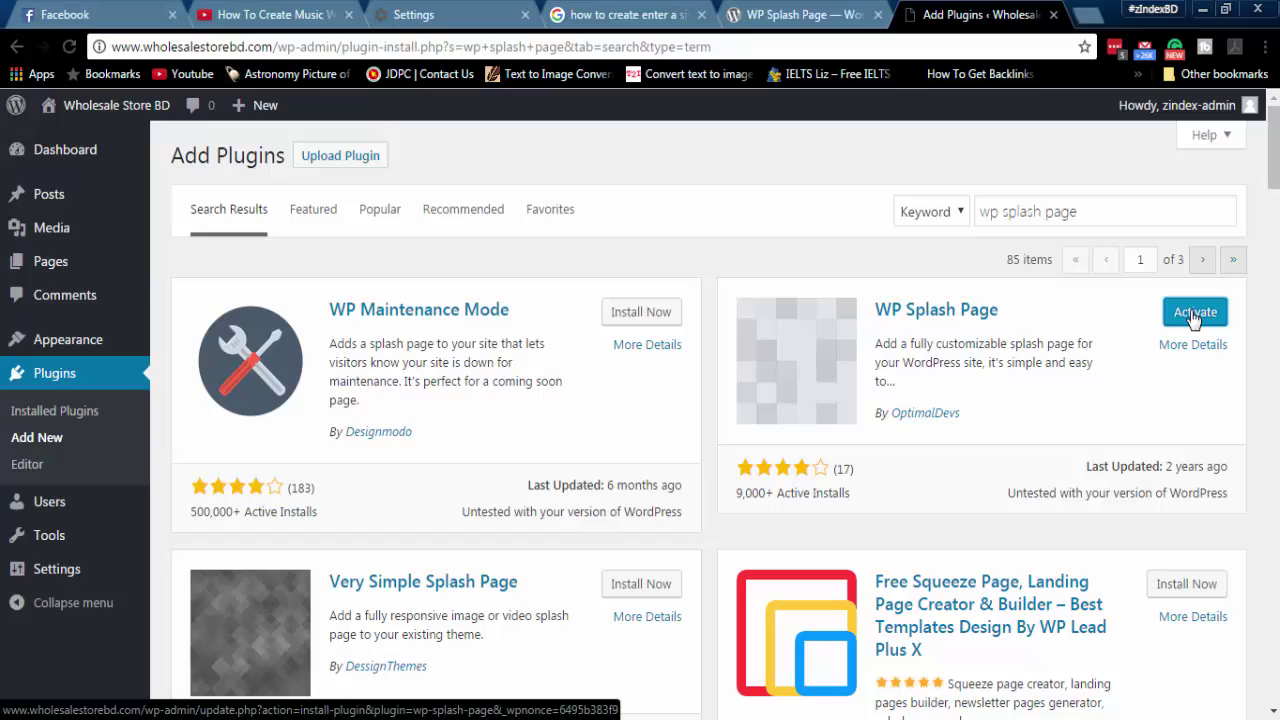
{"action": "left_click", "coordinate": [1193, 313]}
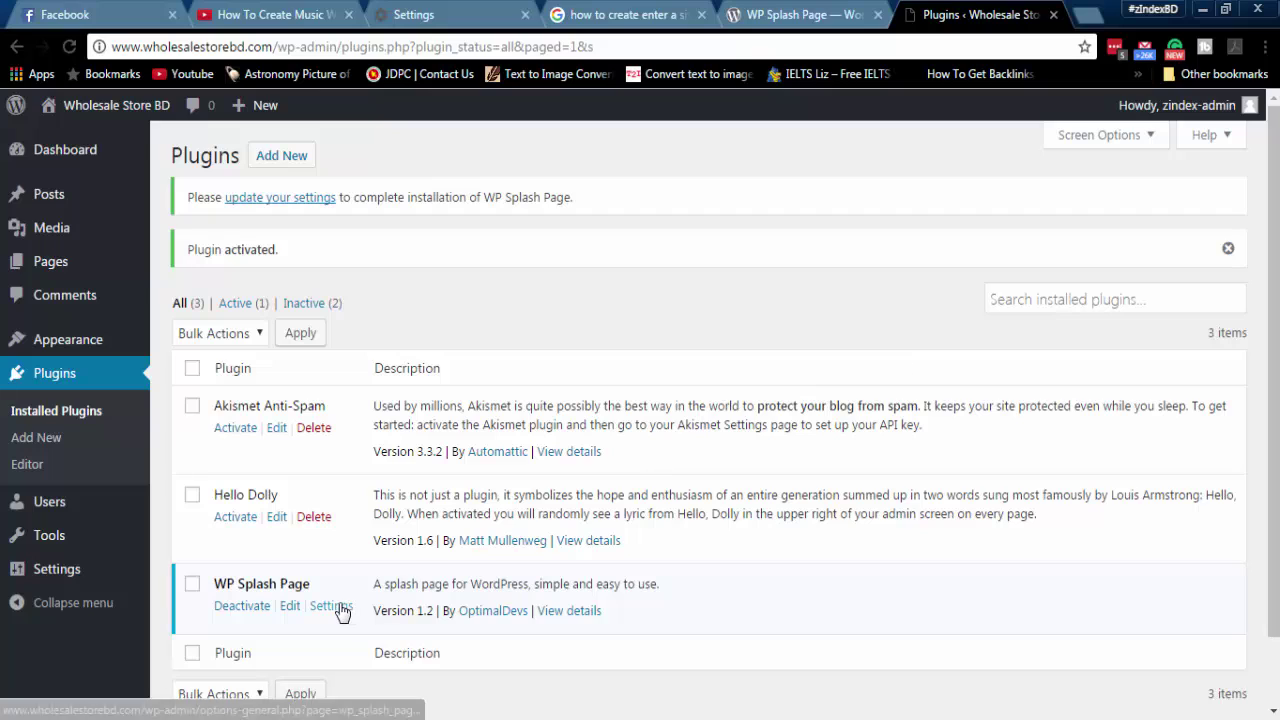
- Tick Enable Splash Page in WP Splash Page settings and start choosing a Page Background Image
{"action": "left_click", "coordinate": [332, 606]}
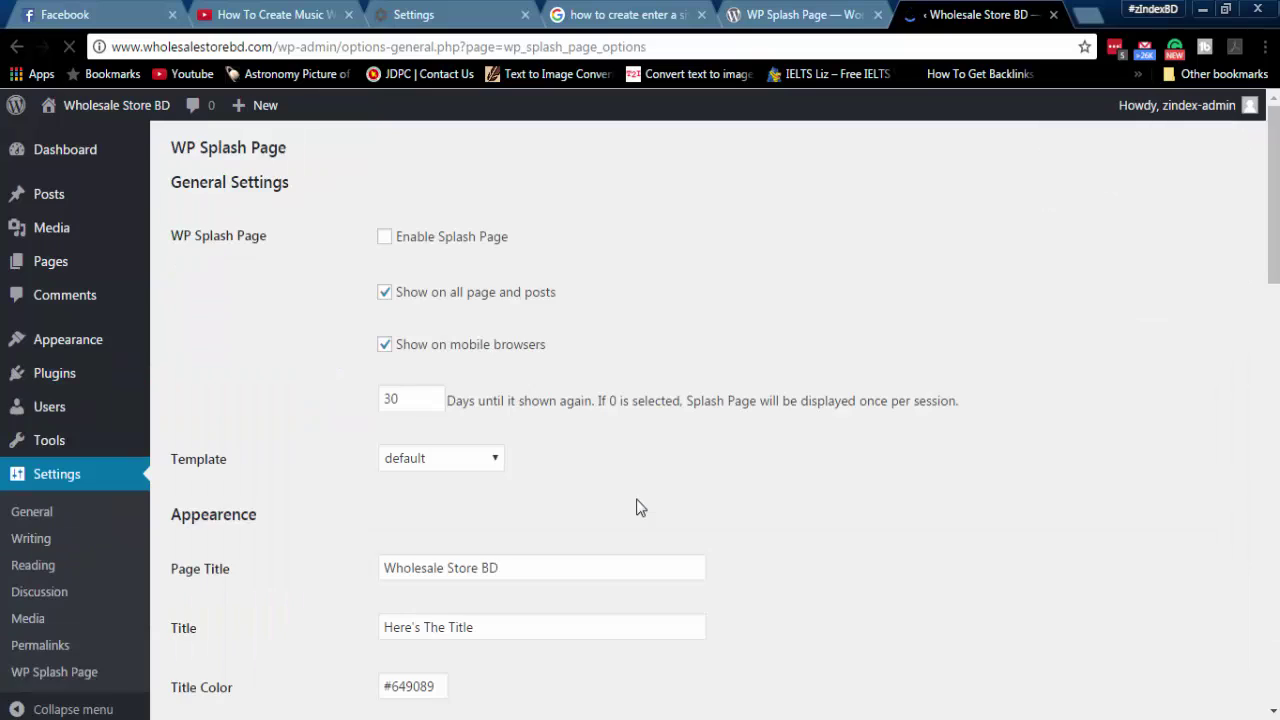
{"action": "left_click", "coordinate": [386, 242]}
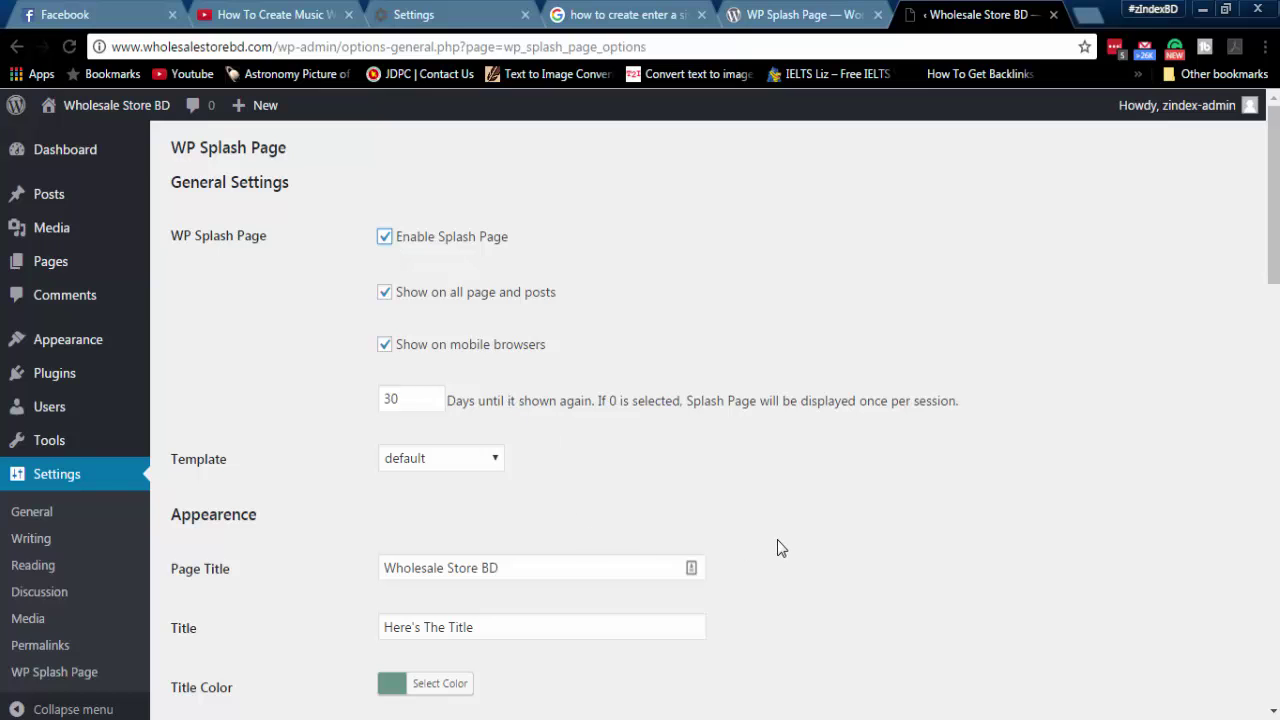
{"action": "scroll", "coordinate": [781, 548], "scroll_direction": "down", "scroll_amount": 4}
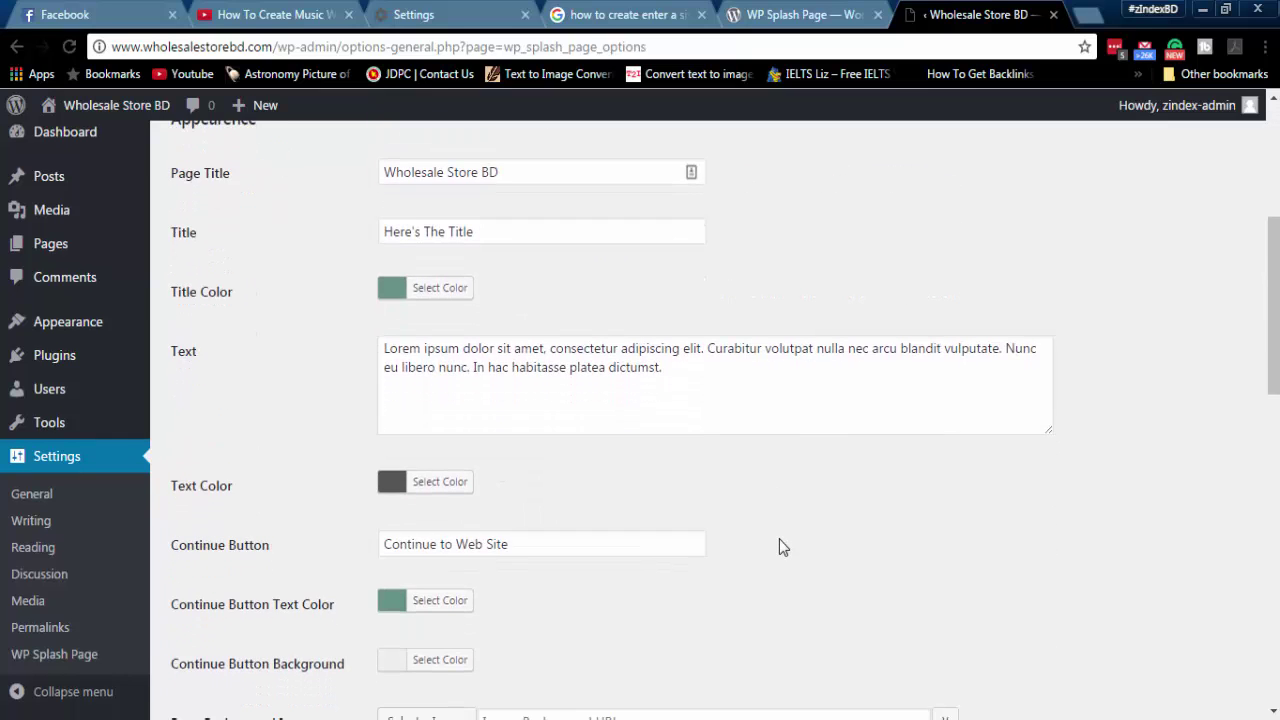
{"action": "scroll", "coordinate": [782, 547], "scroll_direction": "down", "scroll_amount": 1}
{"action": "scroll", "coordinate": [782, 547], "scroll_direction": "down", "scroll_amount": 1}
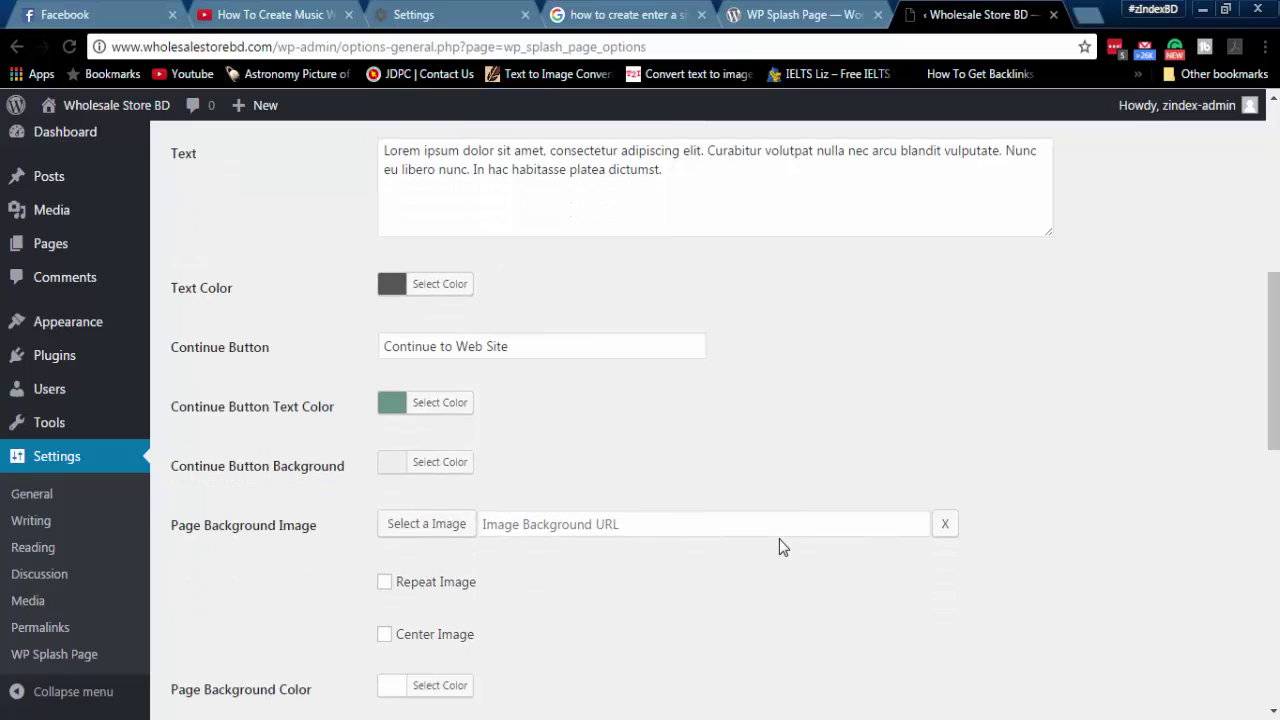
{"action": "scroll", "coordinate": [782, 547], "scroll_direction": "down", "scroll_amount": 1}
{"action": "left_click", "coordinate": [523, 247]}
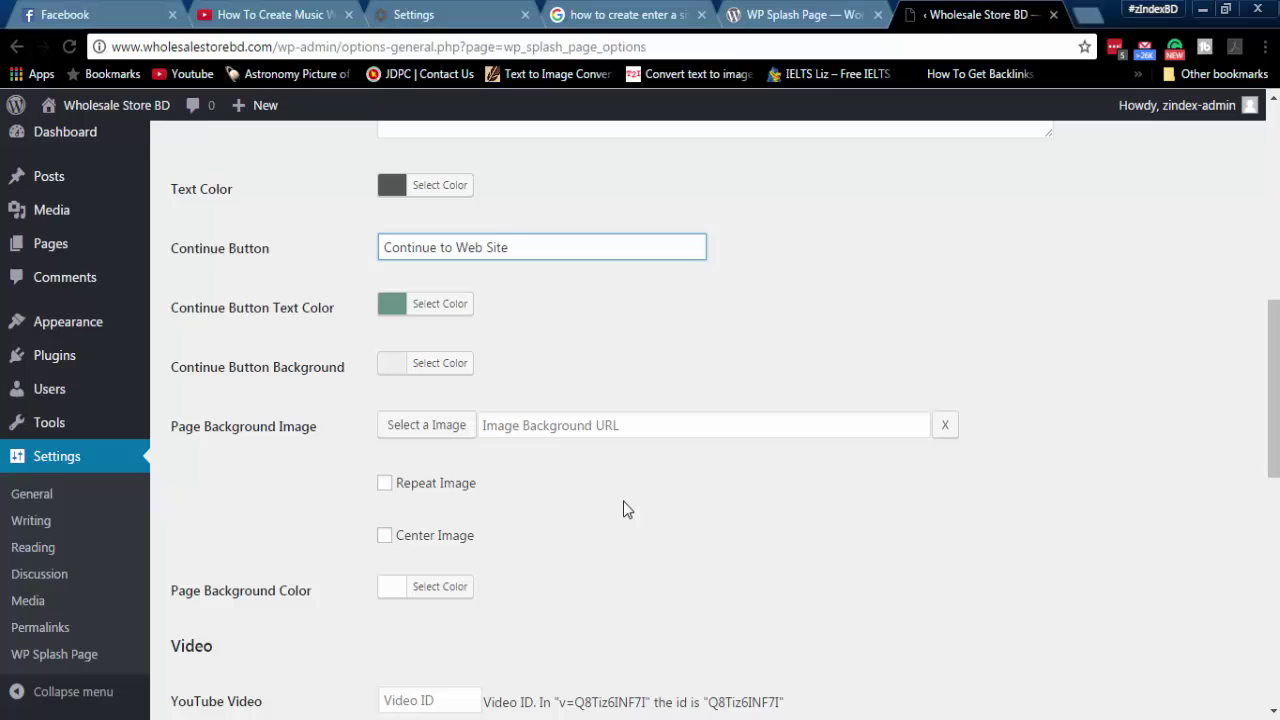
{"action": "left_click", "coordinate": [434, 432]}
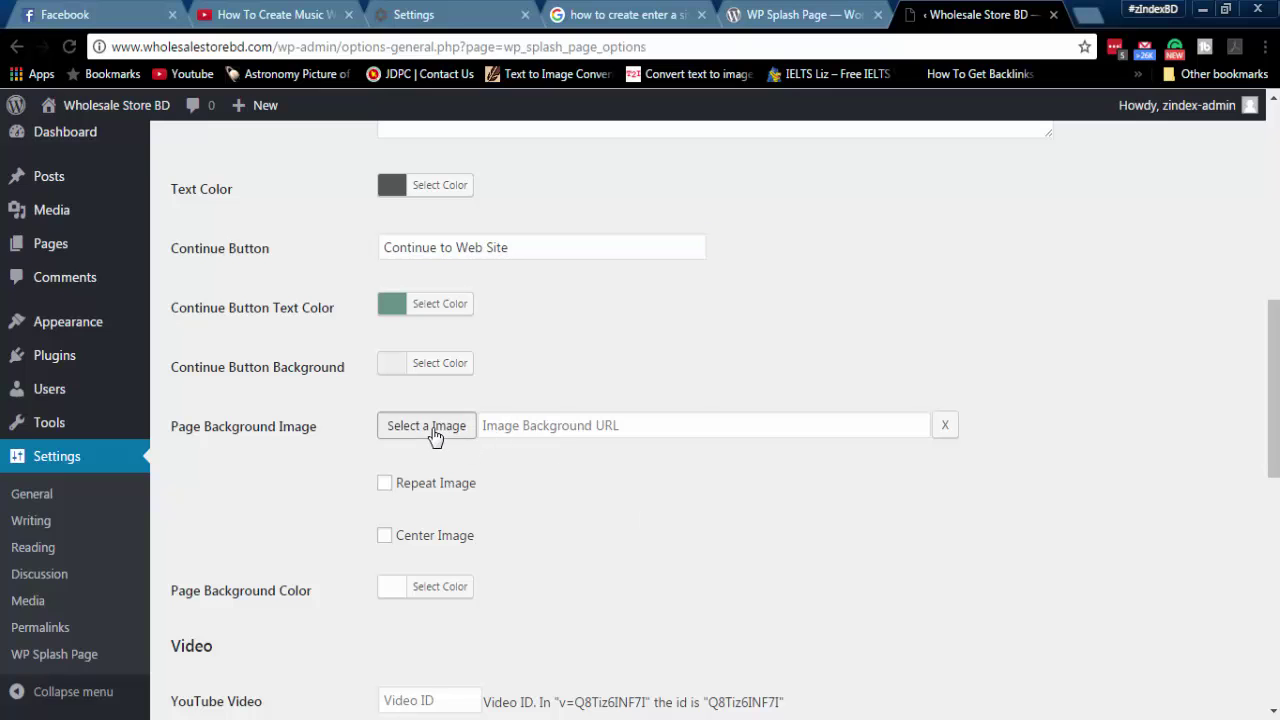
- Upload 8642953.jpg from Downloads > bird > village into the media library
{"action": "left_click", "coordinate": [163, 192]}
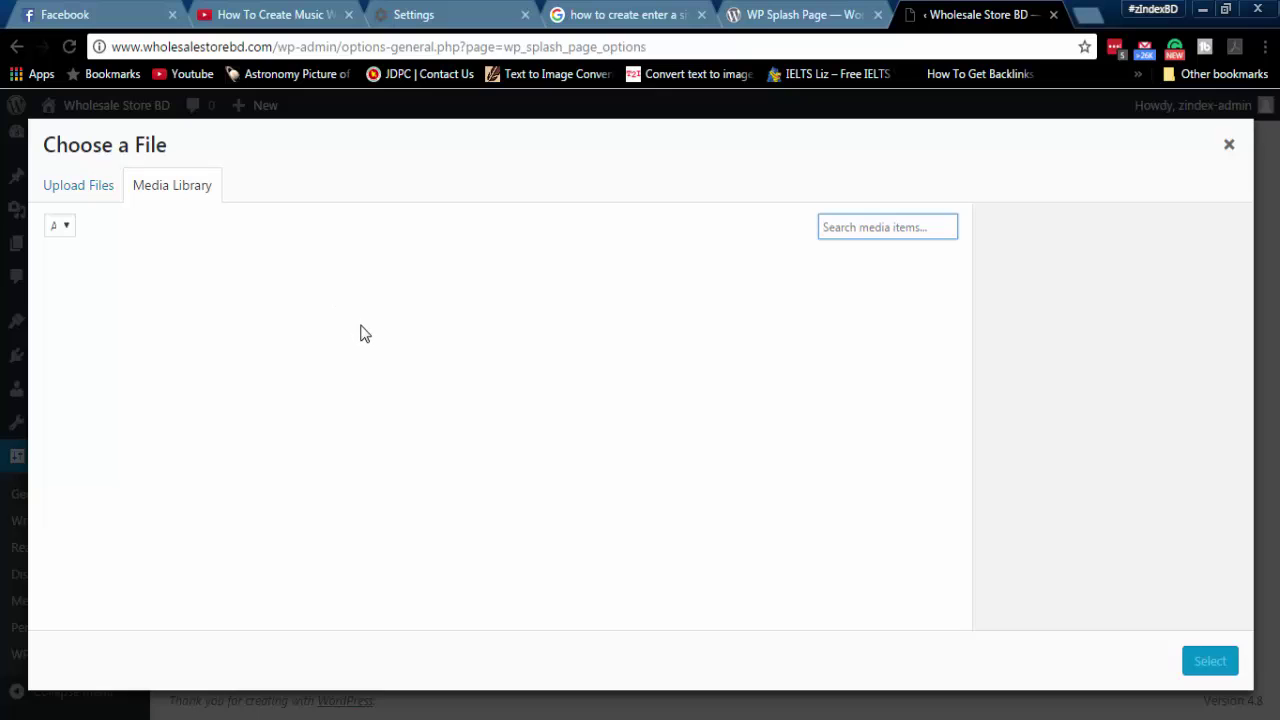
{"action": "left_click", "coordinate": [106, 195]}
{"action": "left_click", "coordinate": [628, 437]}
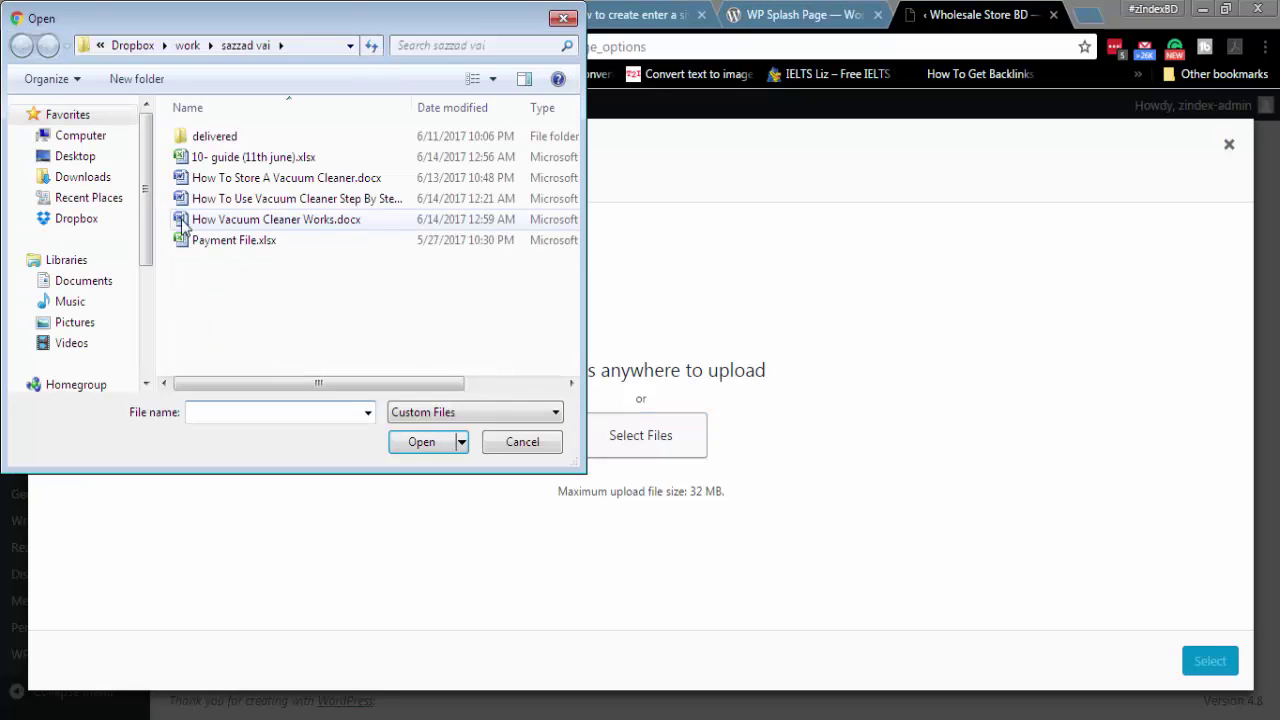
{"action": "left_click", "coordinate": [100, 179]}
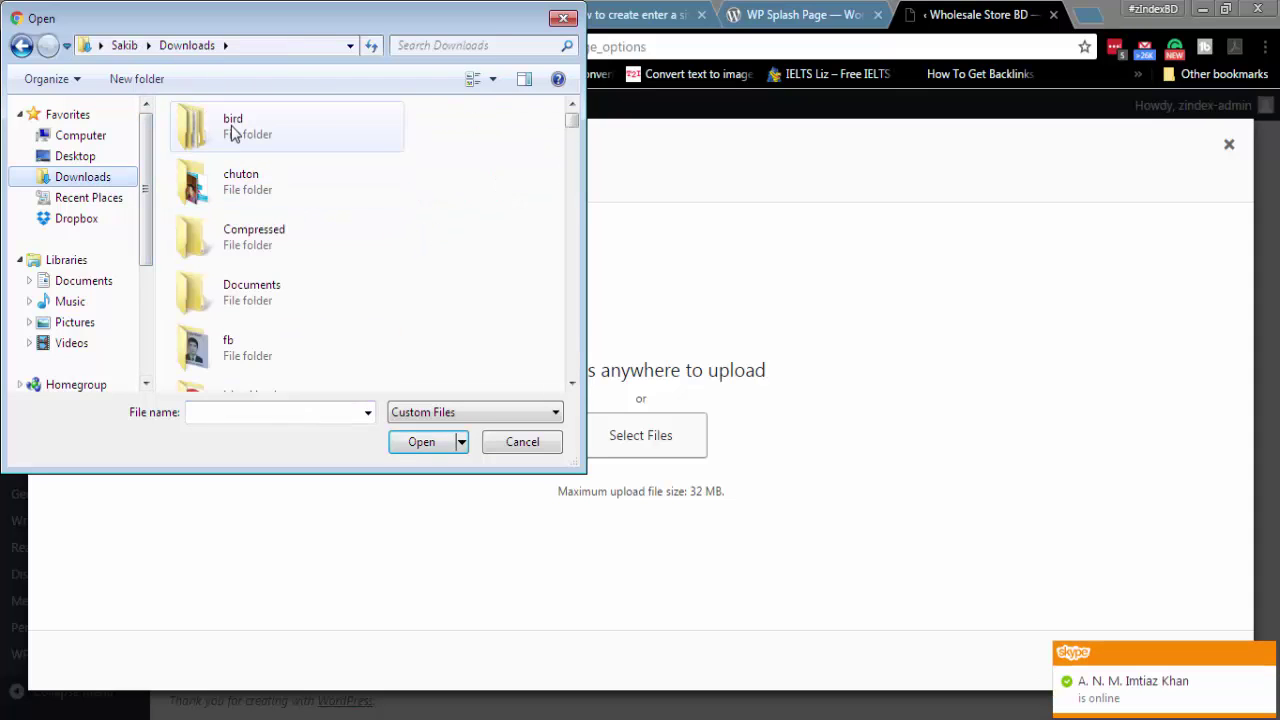
{"action": "double_click", "coordinate": [231, 128]}
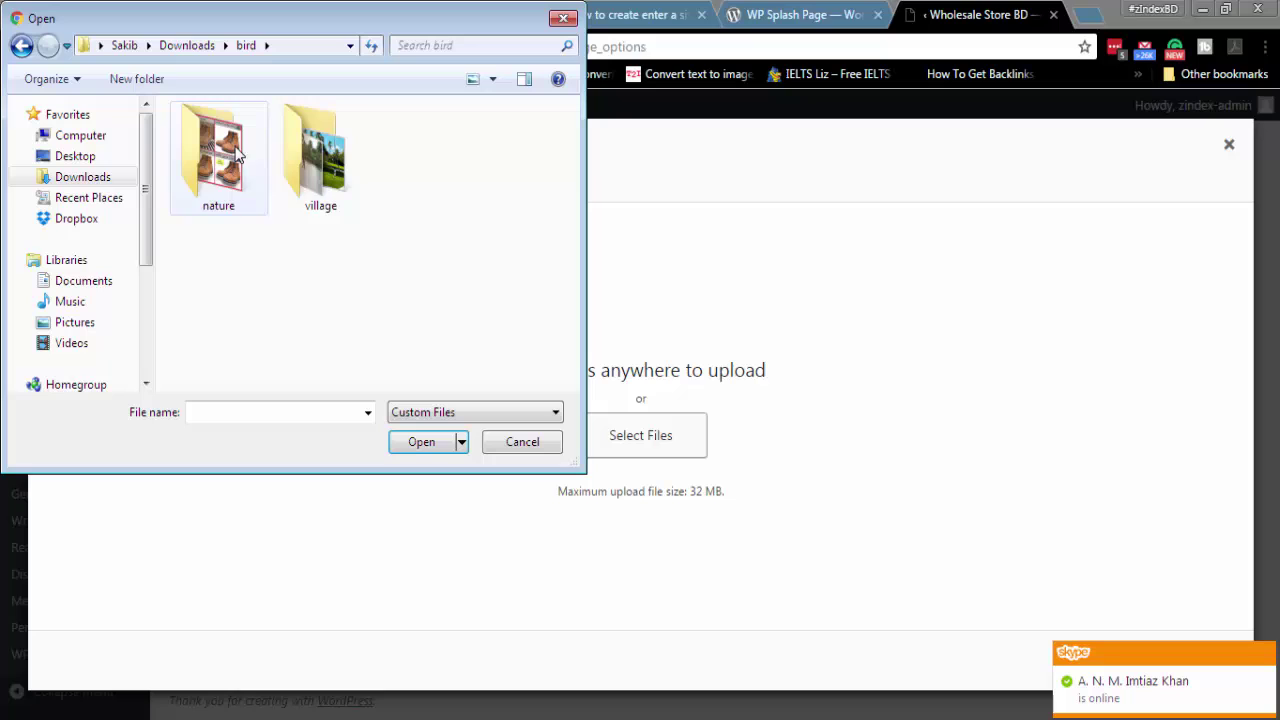
{"action": "double_click", "coordinate": [318, 178]}
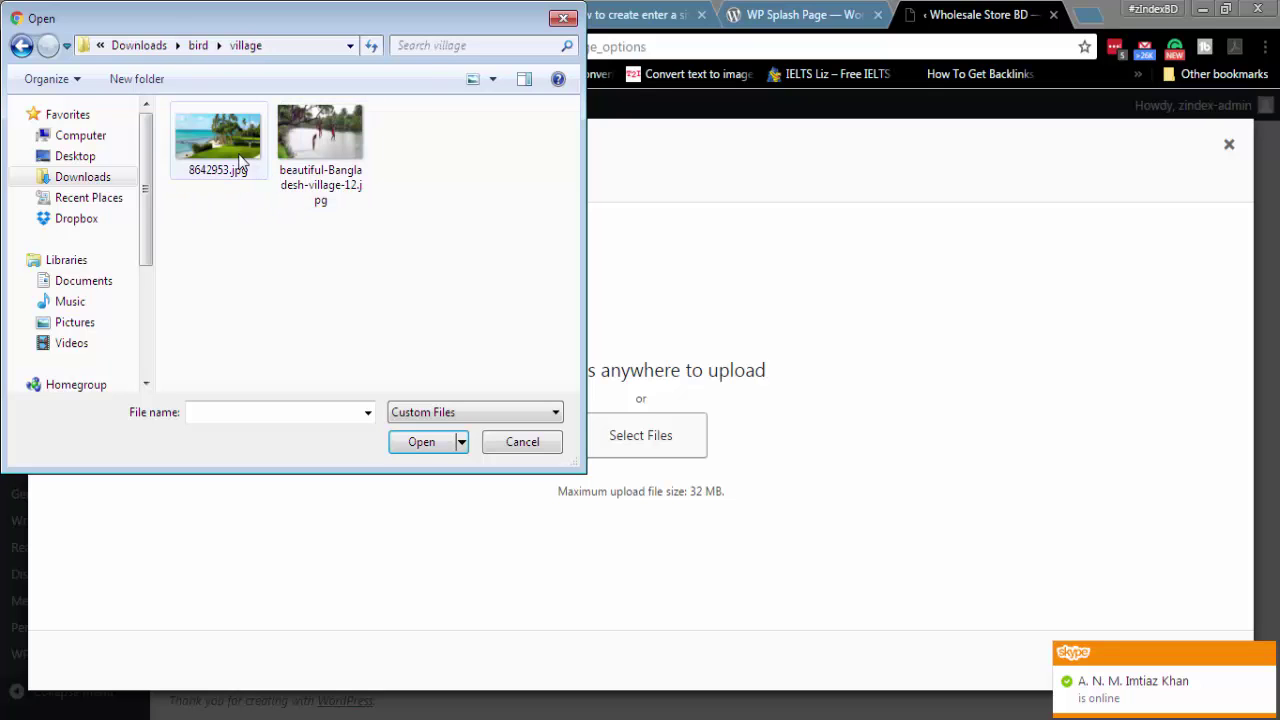
{"action": "left_click", "coordinate": [258, 148]}
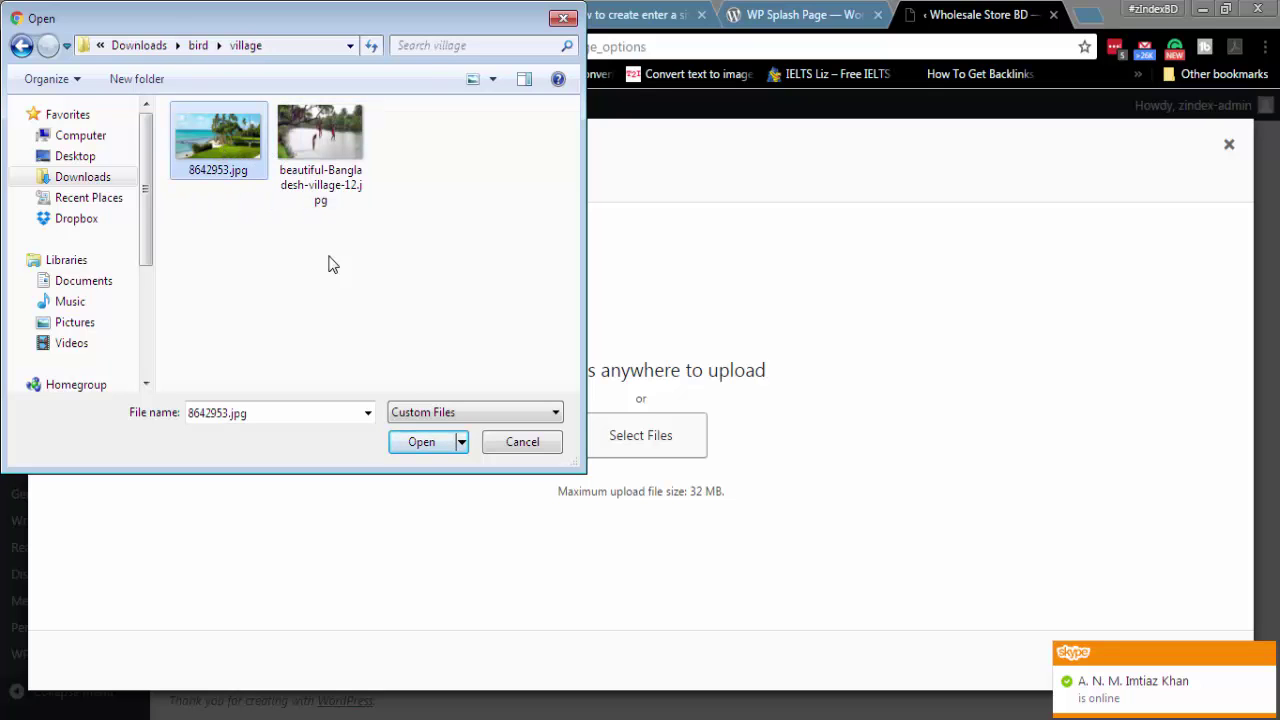
{"action": "left_click", "coordinate": [424, 450]}
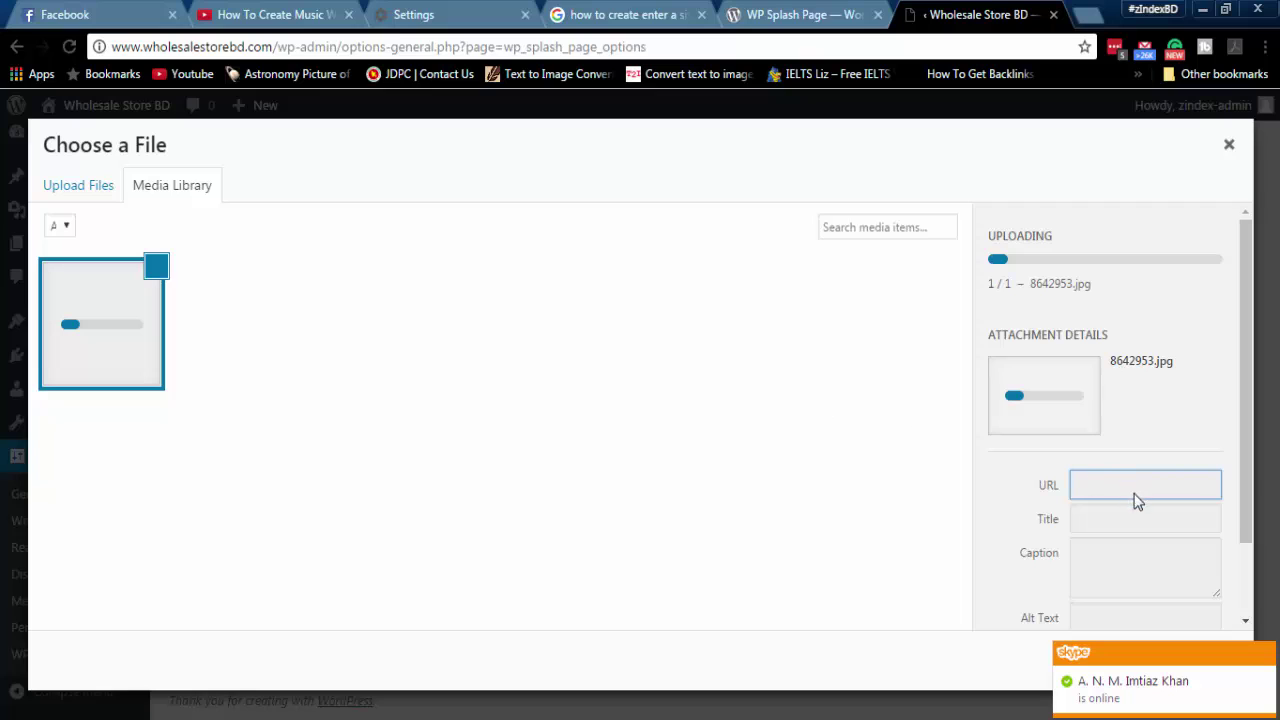
{"action": "left_click", "coordinate": [1266, 654]}
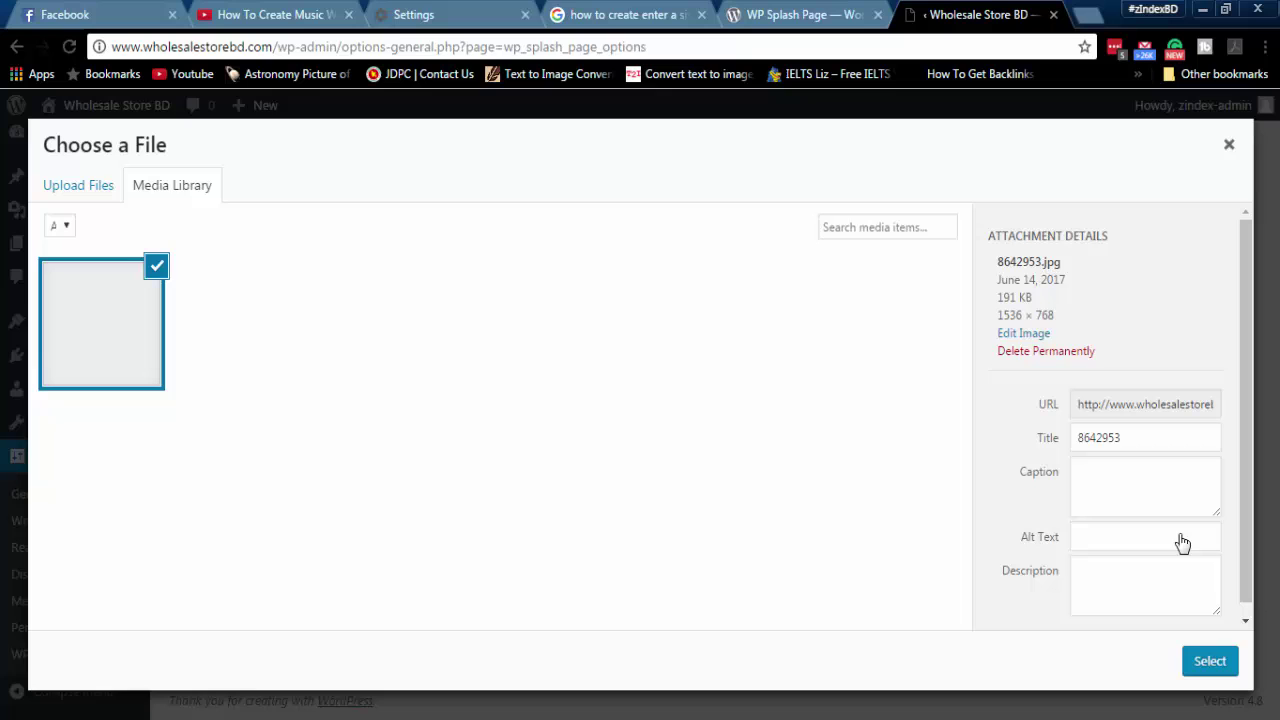
- Use the uploaded beach photo as the splash background and scroll to Age Validation
{"action": "left_click", "coordinate": [1212, 662]}
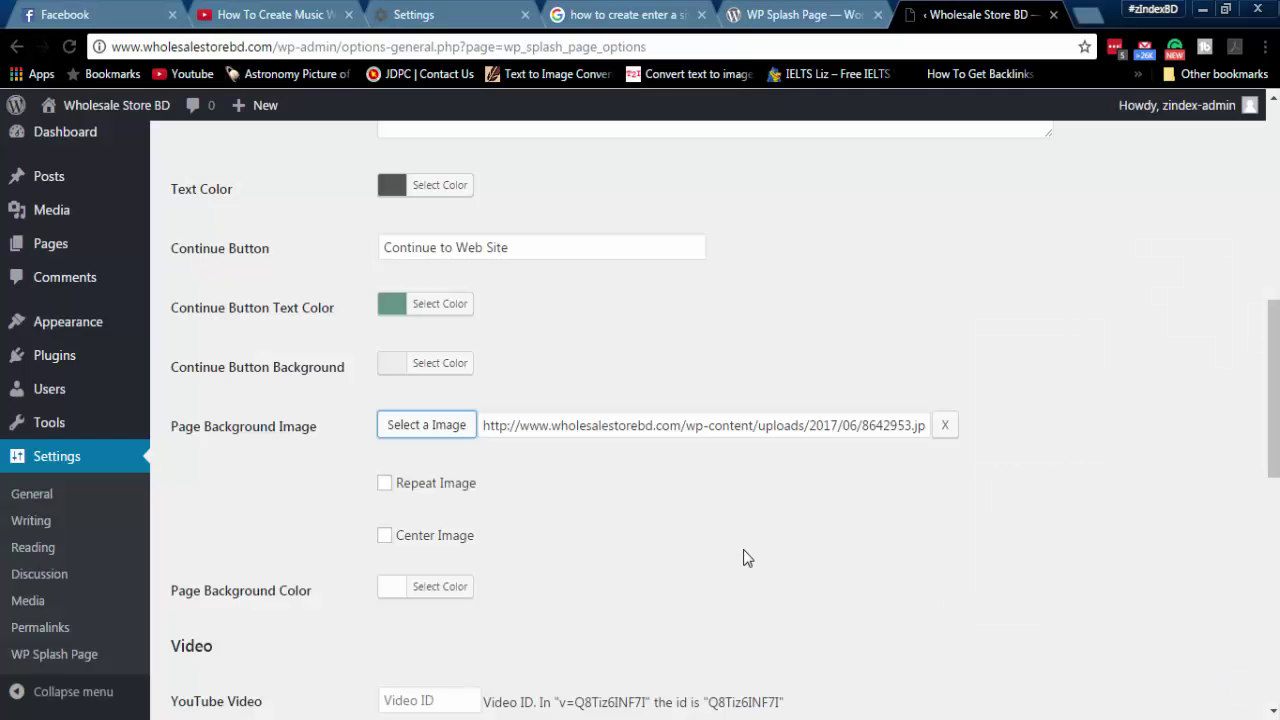
{"action": "scroll", "coordinate": [743, 557], "scroll_direction": "down", "scroll_amount": 2}
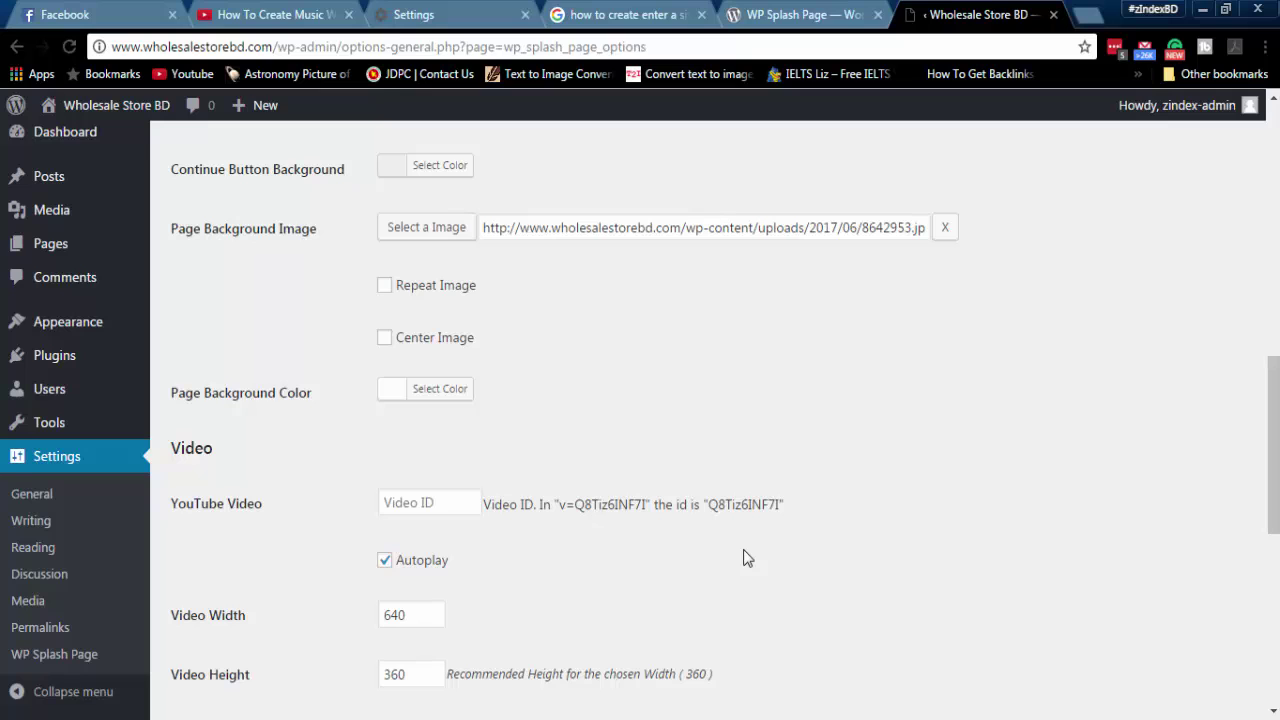
{"action": "scroll", "coordinate": [746, 557], "scroll_direction": "down", "scroll_amount": 1}
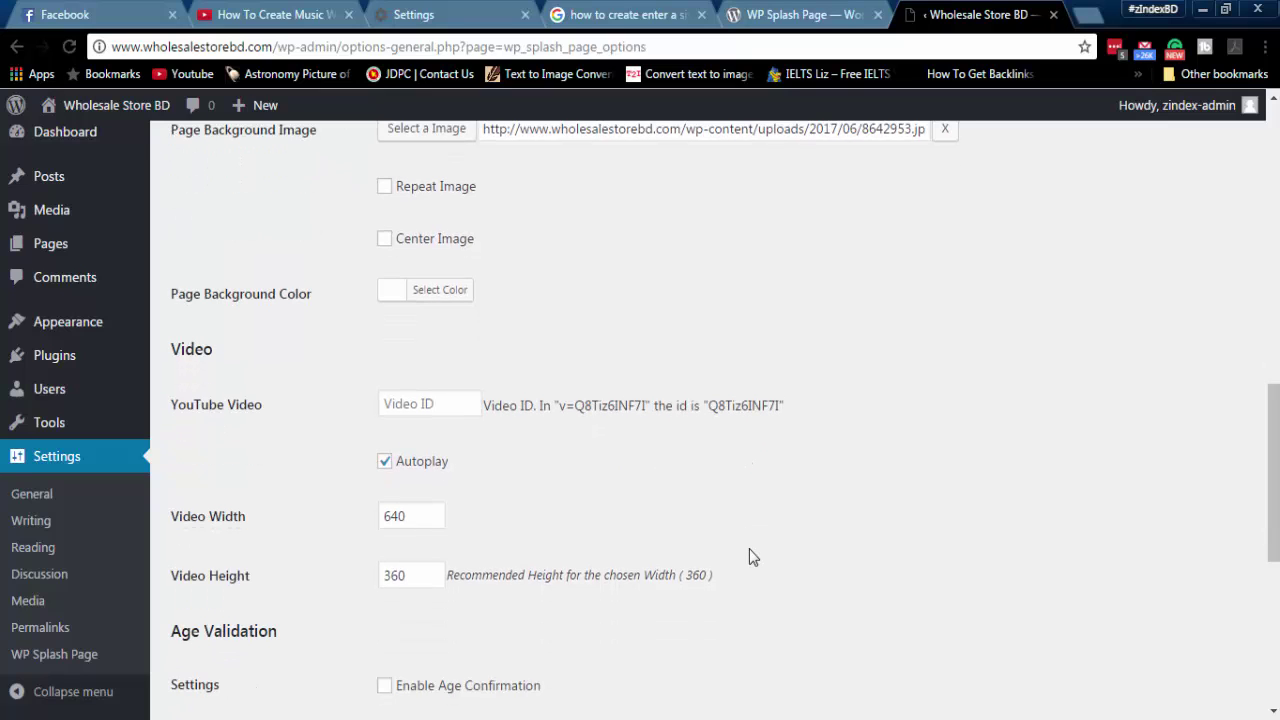
{"action": "scroll", "coordinate": [753, 557], "scroll_direction": "down", "scroll_amount": 1}
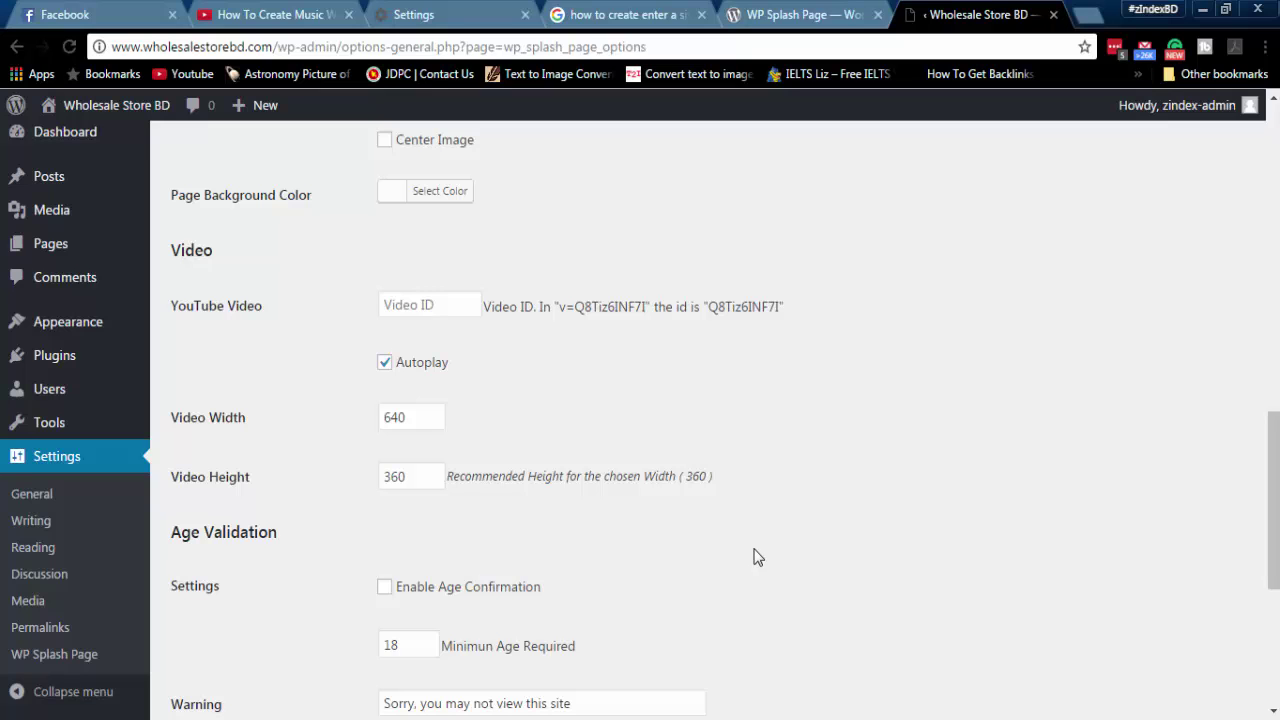
{"action": "scroll", "coordinate": [757, 557], "scroll_direction": "down", "scroll_amount": 3}
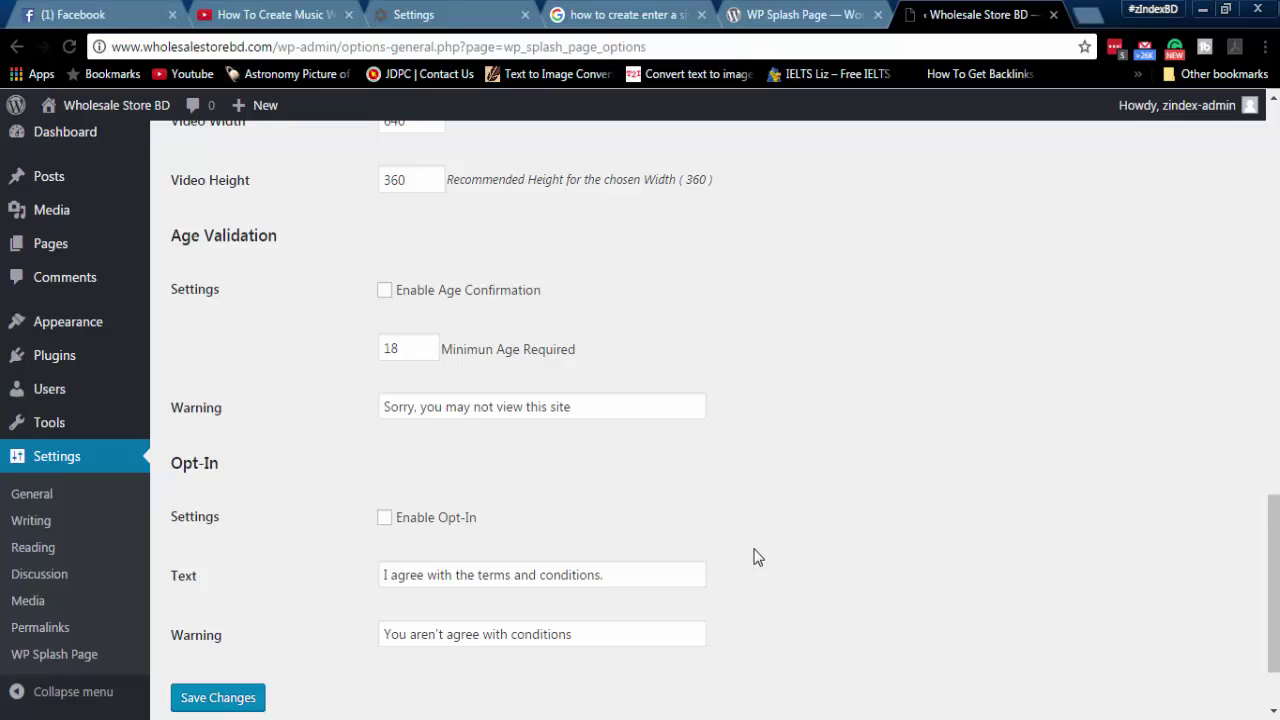
{"action": "scroll", "coordinate": [757, 557], "scroll_direction": "down", "scroll_amount": 1}
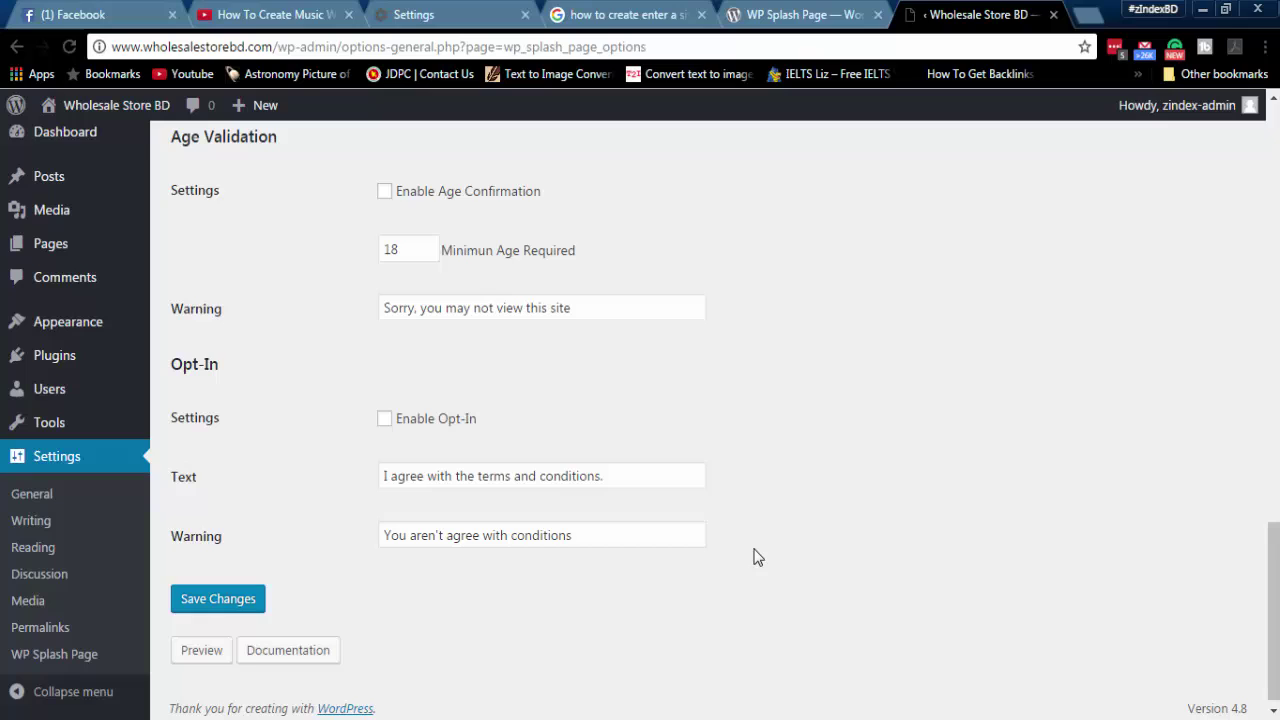
- Enable age confirmation with minimum age 13, enable the terms opt-in, and save
{"action": "left_click", "coordinate": [385, 192]}
{"action": "left_click", "coordinate": [410, 251]}
{"action": "left_click_drag", "start_coordinate": [410, 251], "coordinate": [393, 251]}
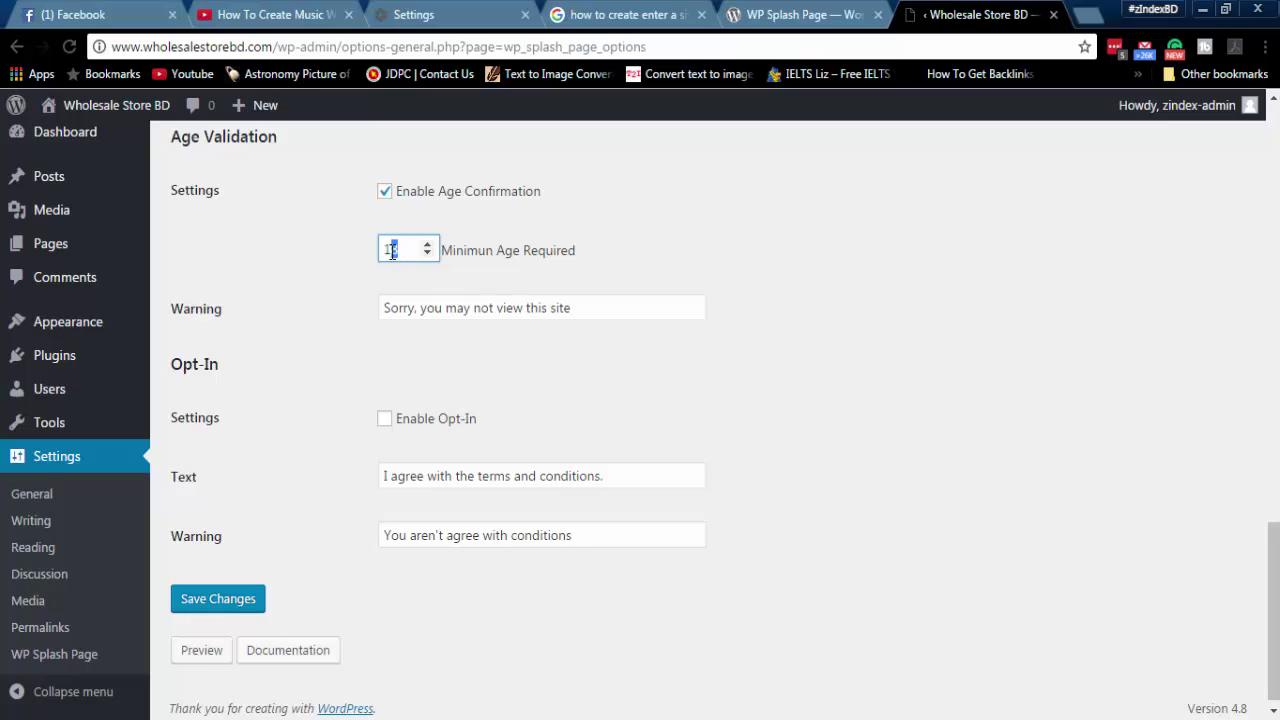
{"action": "type", "text": "13"}
{"action": "left_click", "coordinate": [450, 278]}
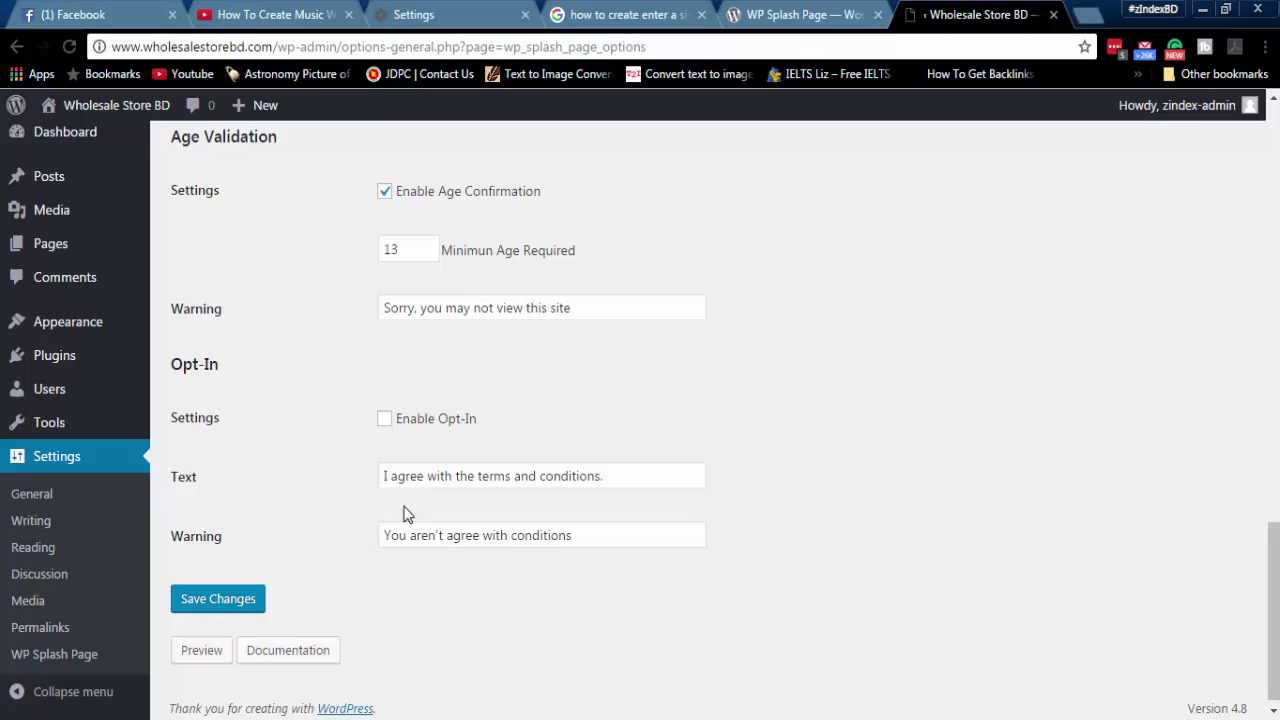
{"action": "left_click", "coordinate": [388, 422]}
{"action": "left_click", "coordinate": [258, 598]}
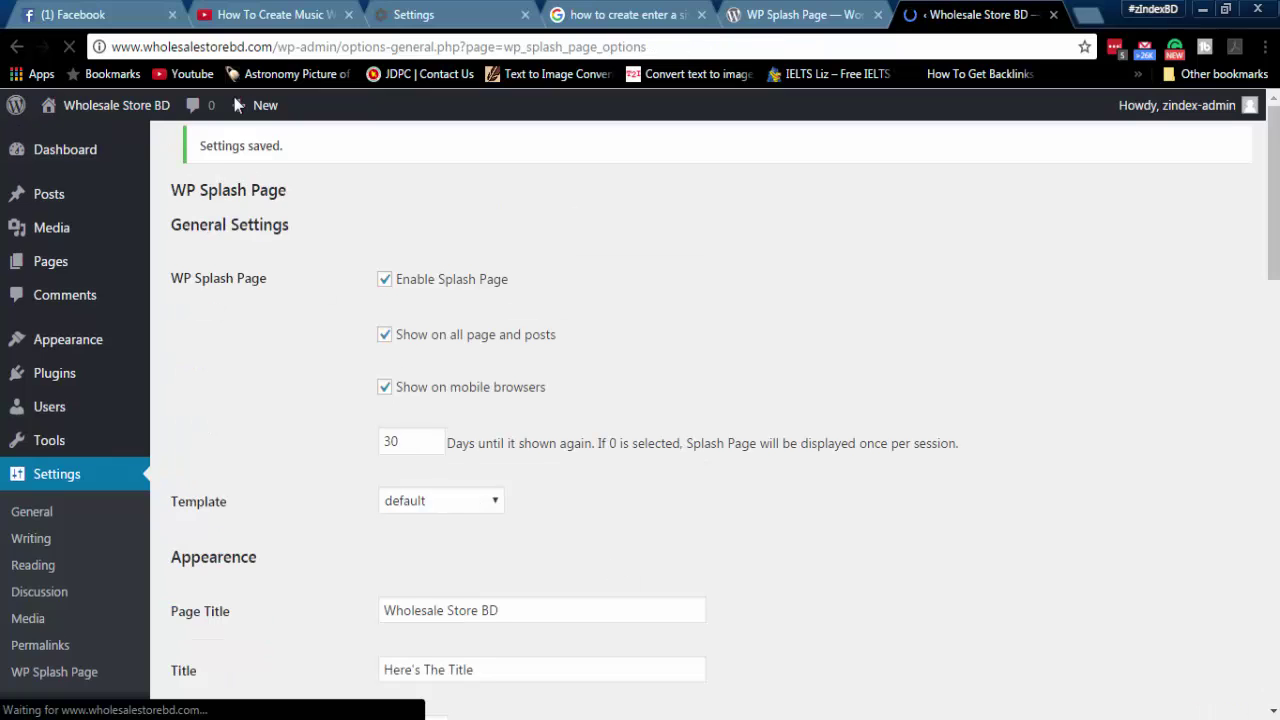
- Submit the live splash page with a 2017 birth date, confirm the 'Sorry, you may not view this site' refusal, and close the window
{"action": "left_click_drag", "start_coordinate": [273, 47], "coordinate": [100, 47]}
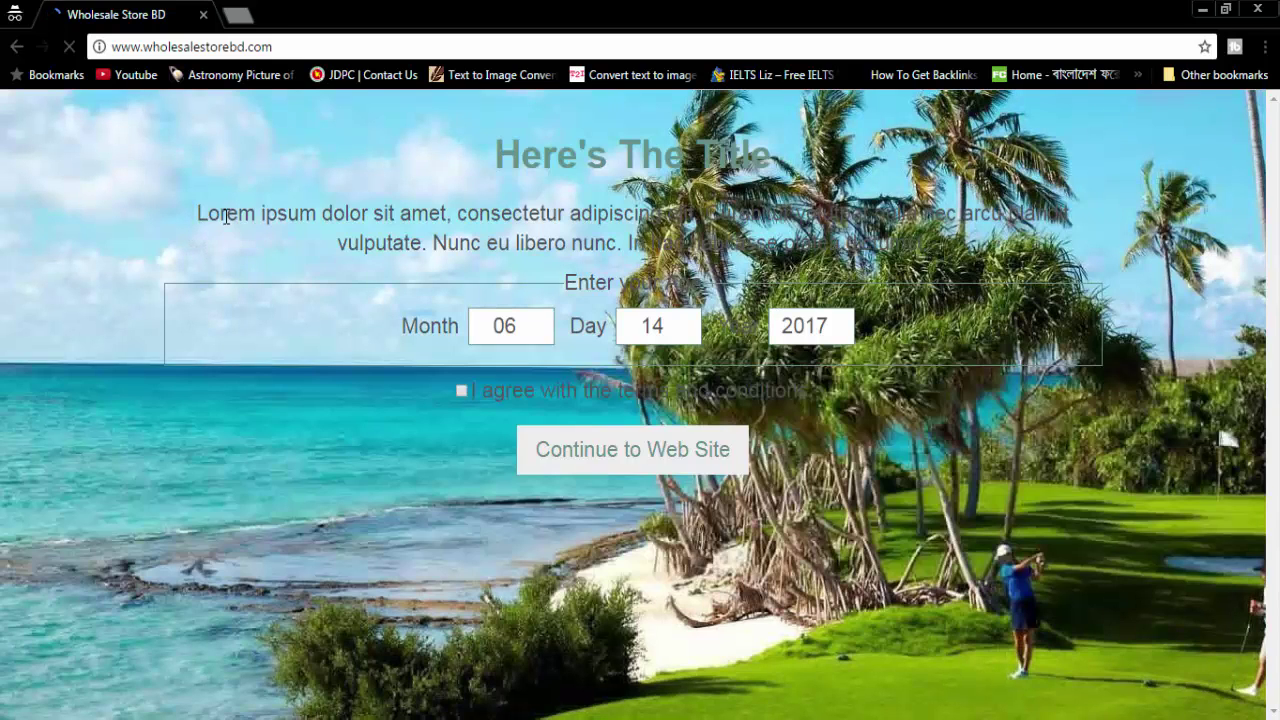
{"action": "left_click", "coordinate": [460, 391]}
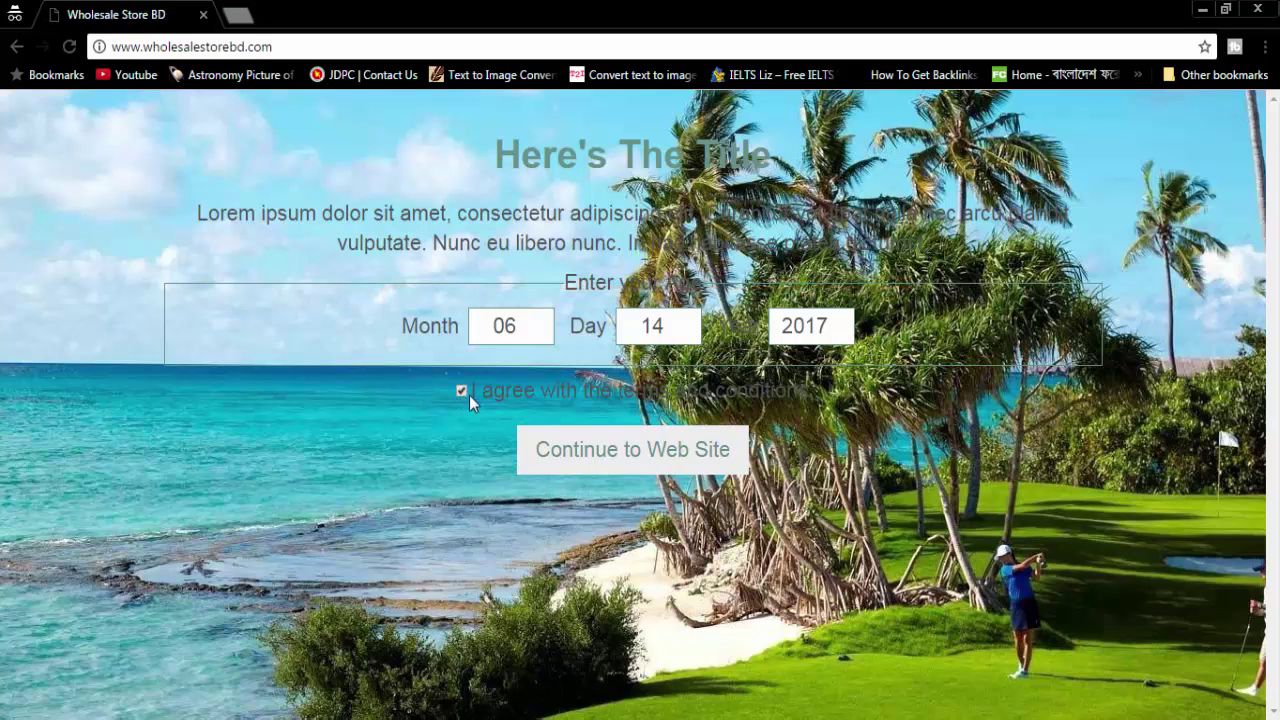
{"action": "left_click", "coordinate": [596, 466]}
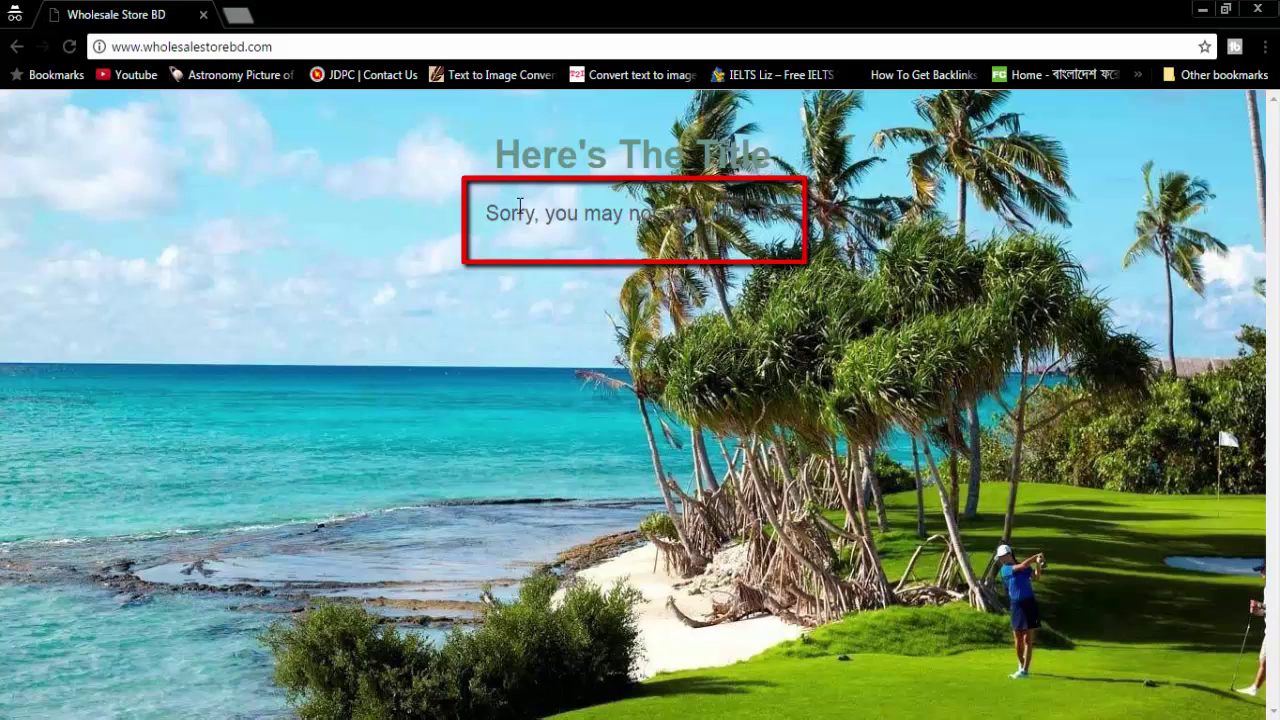
{"action": "left_click_drag", "start_coordinate": [518, 205], "coordinate": [780, 213]}
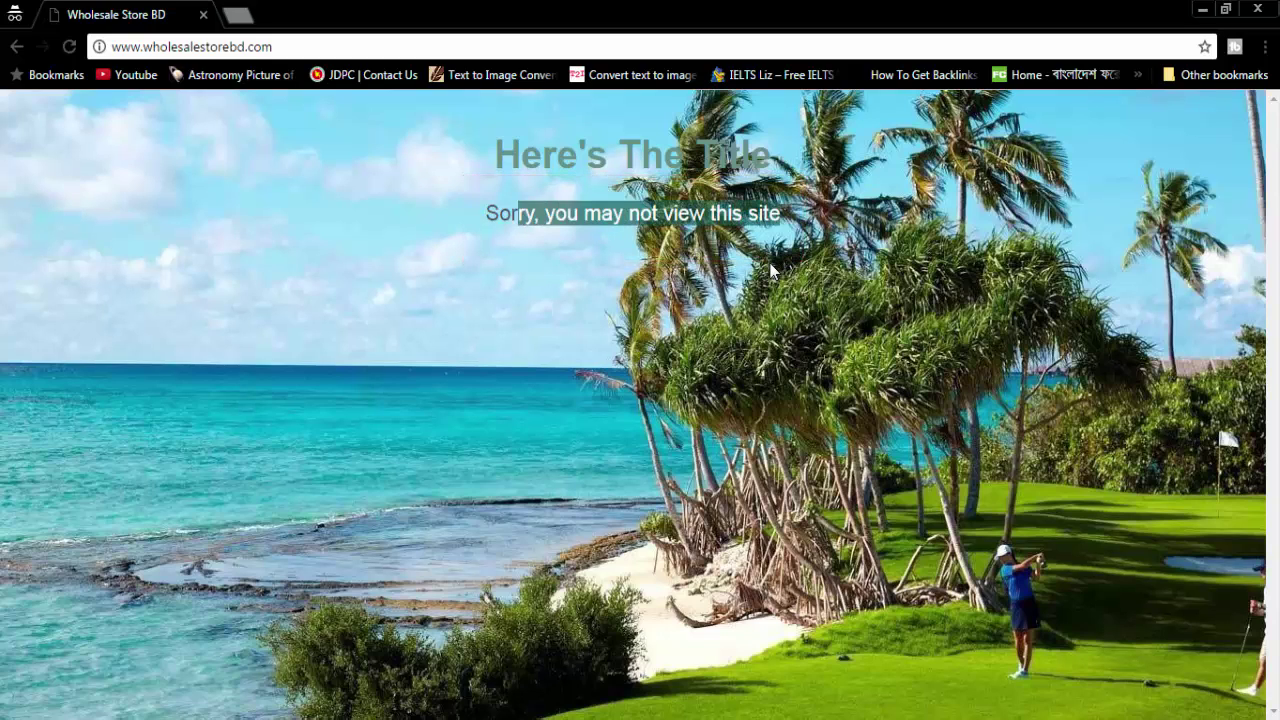
{"action": "left_click", "coordinate": [674, 230]}
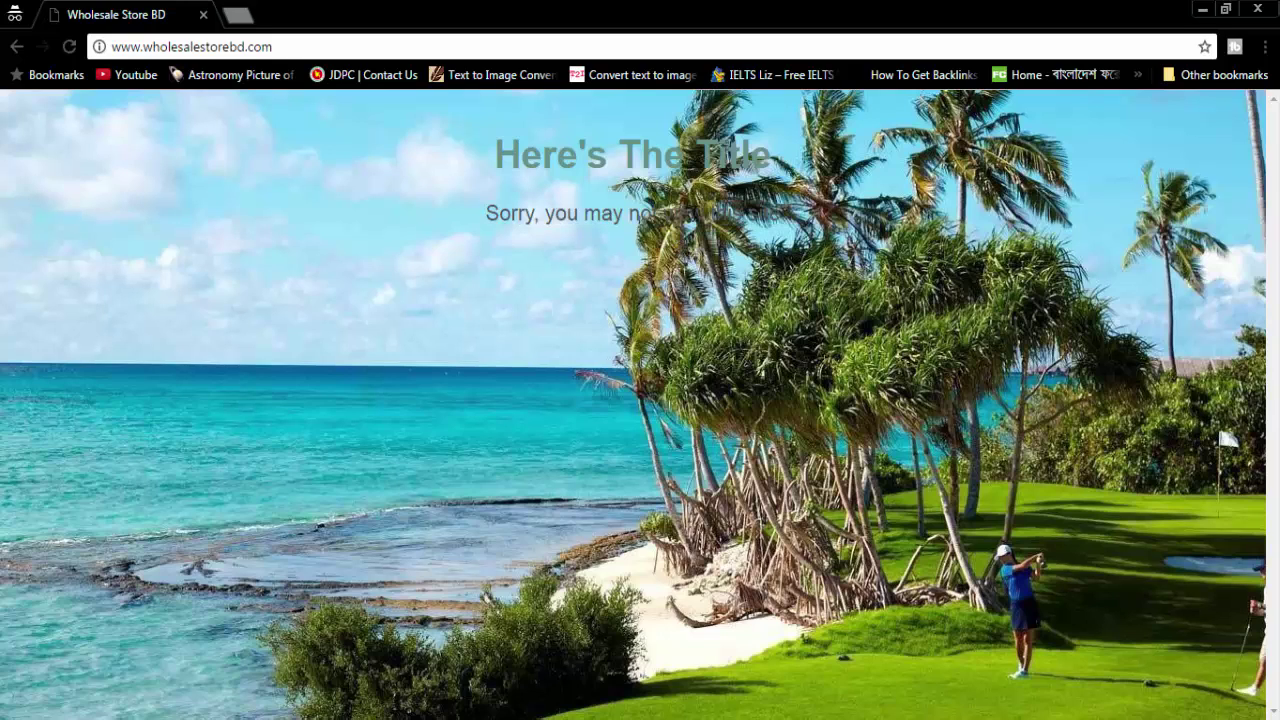
{"action": "left_click", "coordinate": [1256, 9]}
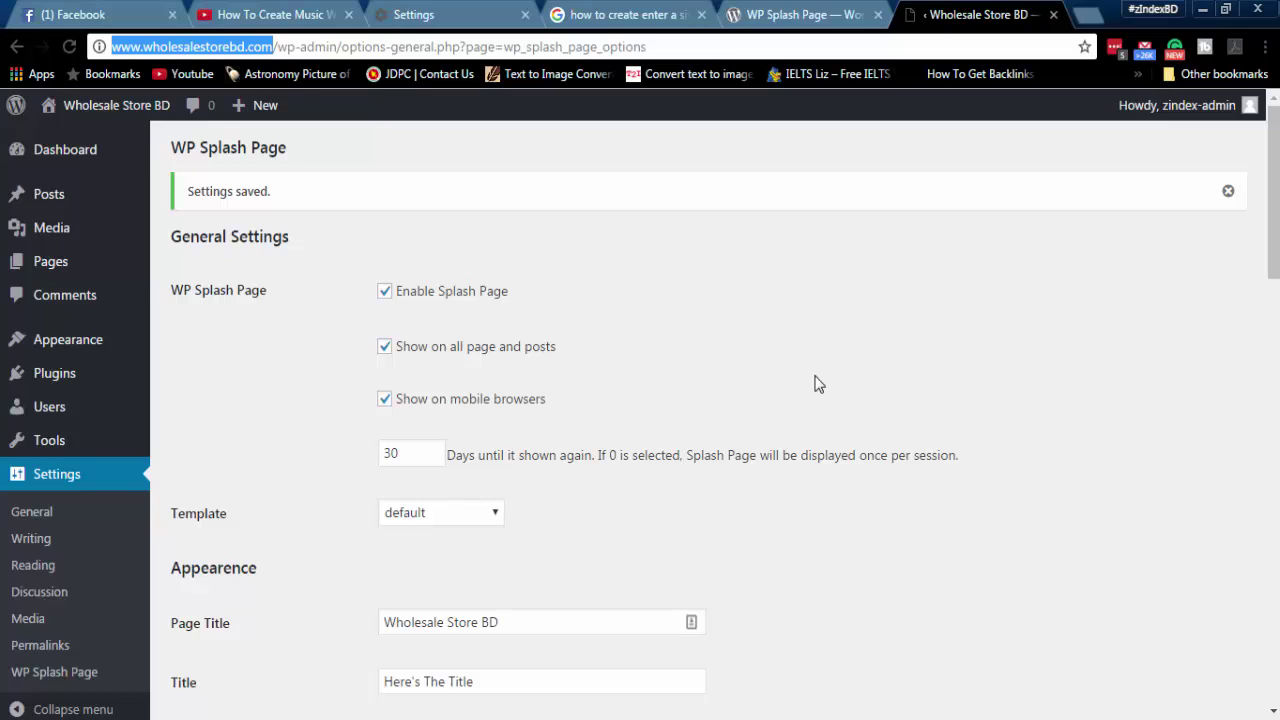
{"action": "mouse_move", "coordinate": [1177, 105]}
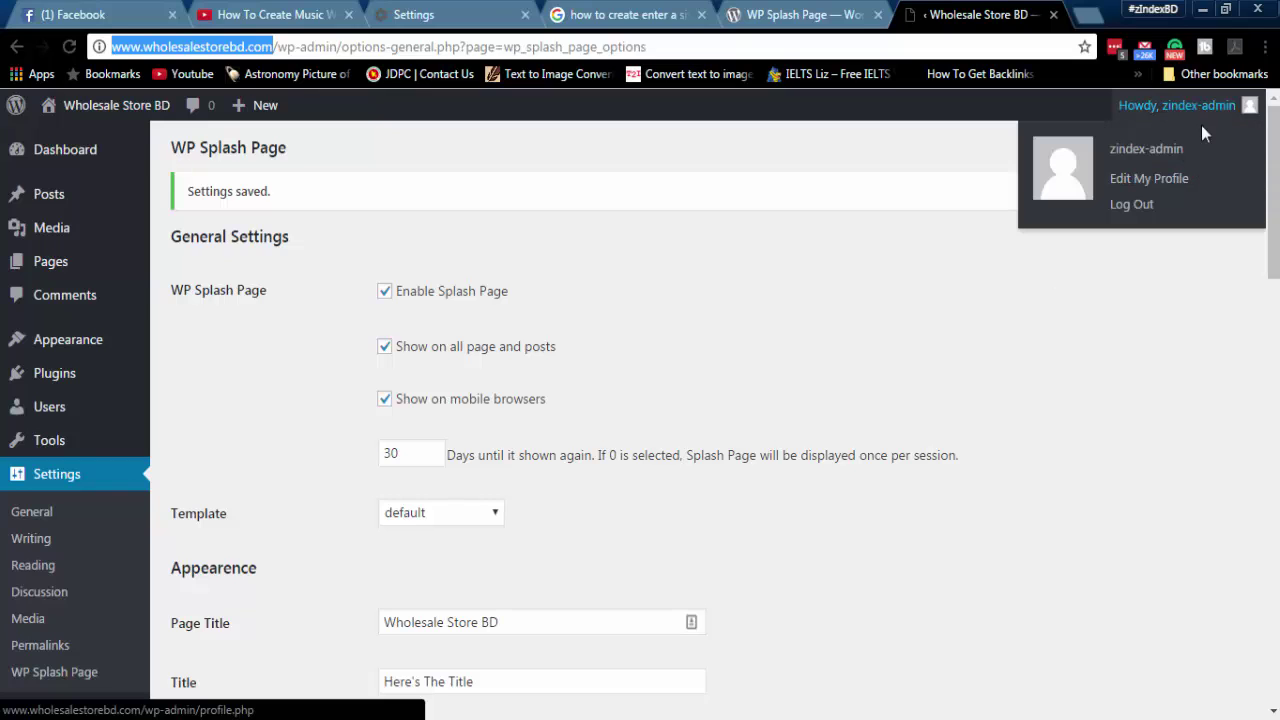
- Log out of the admin and load the home page by removing the login path
{"action": "left_click", "coordinate": [1153, 207]}
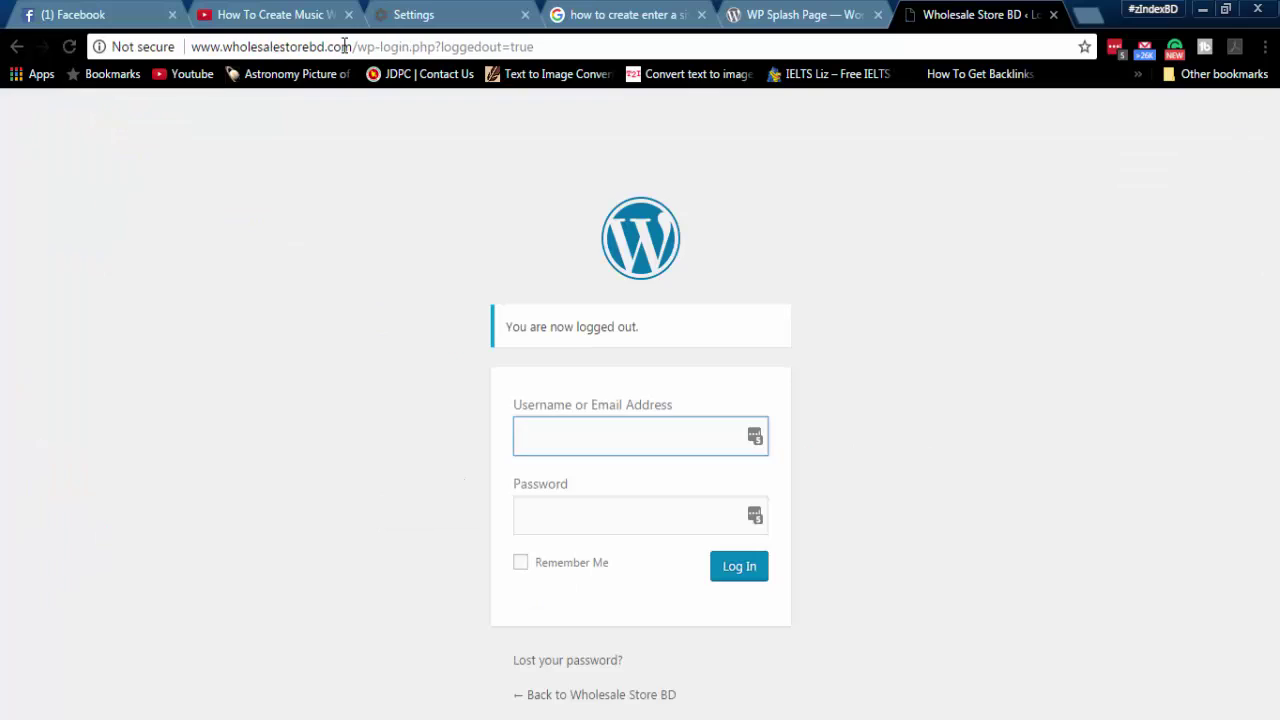
{"action": "left_click_drag", "start_coordinate": [352, 46], "coordinate": [560, 50]}
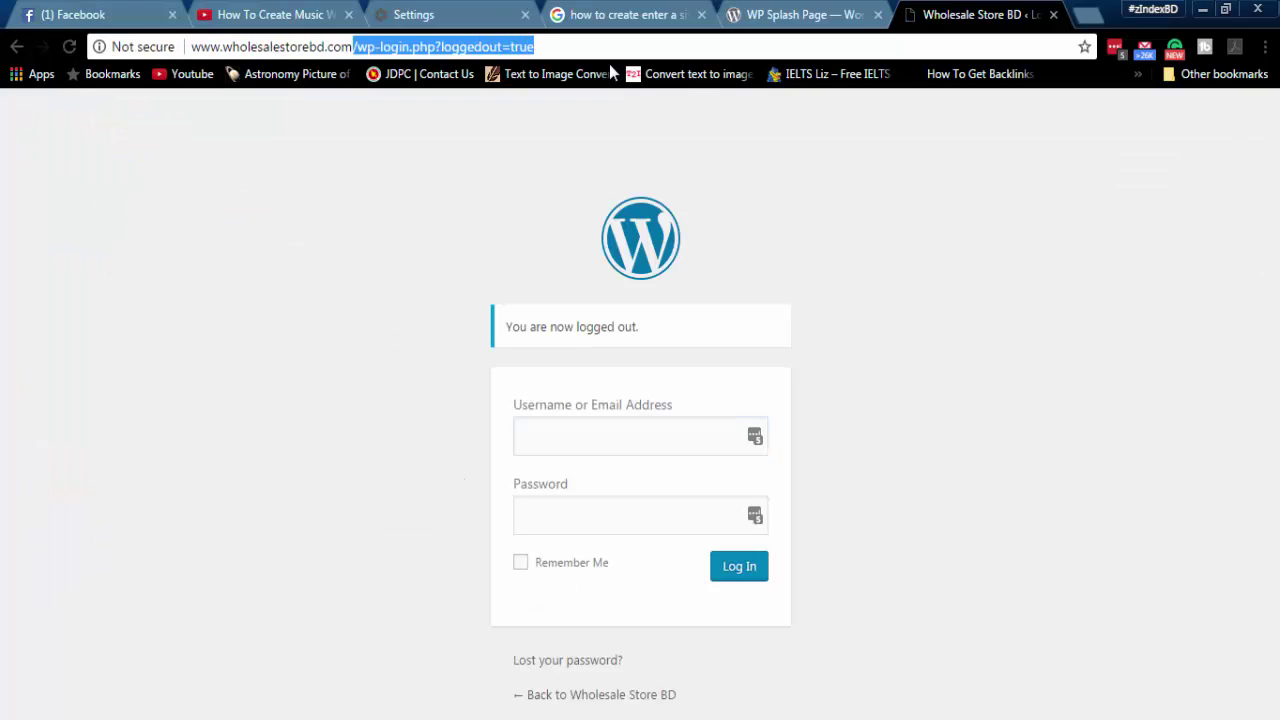
{"action": "key", "text": "BackSpace"}
{"action": "key", "text": "Return"}
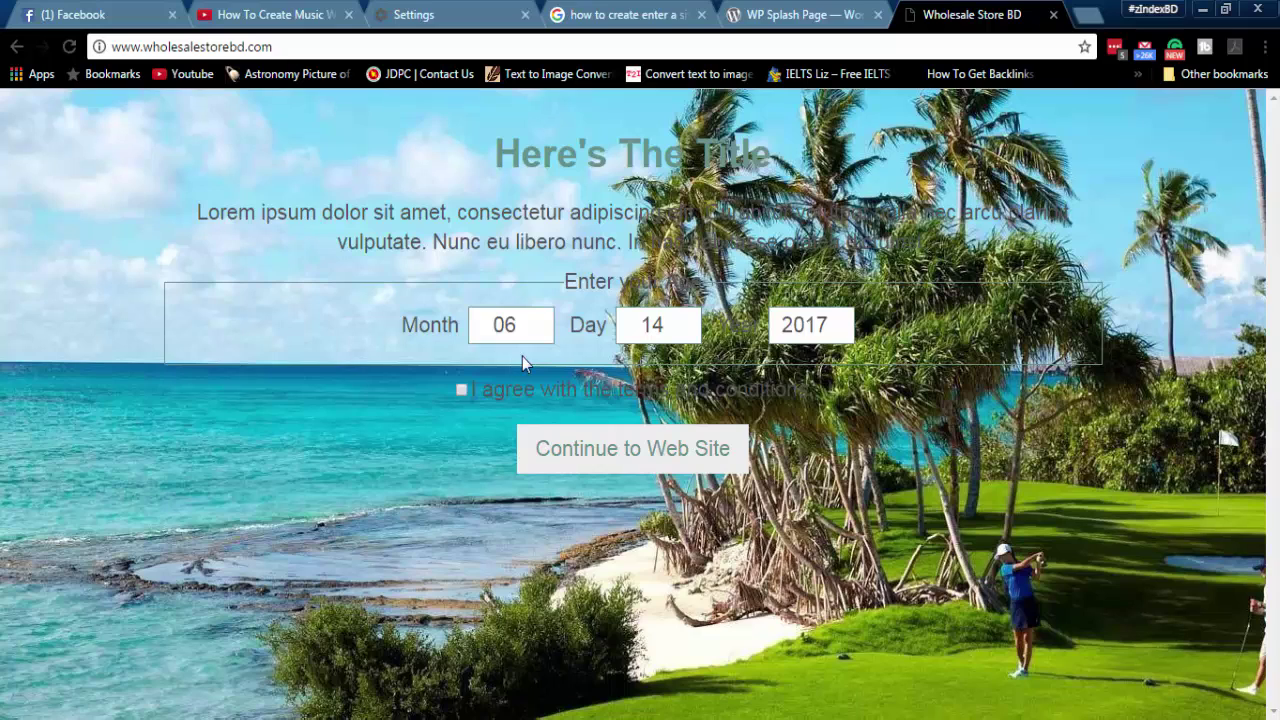
- Enter birth year 1990, accept the terms, and continue past the splash page
{"action": "left_click_drag", "start_coordinate": [565, 281], "coordinate": [704, 281]}
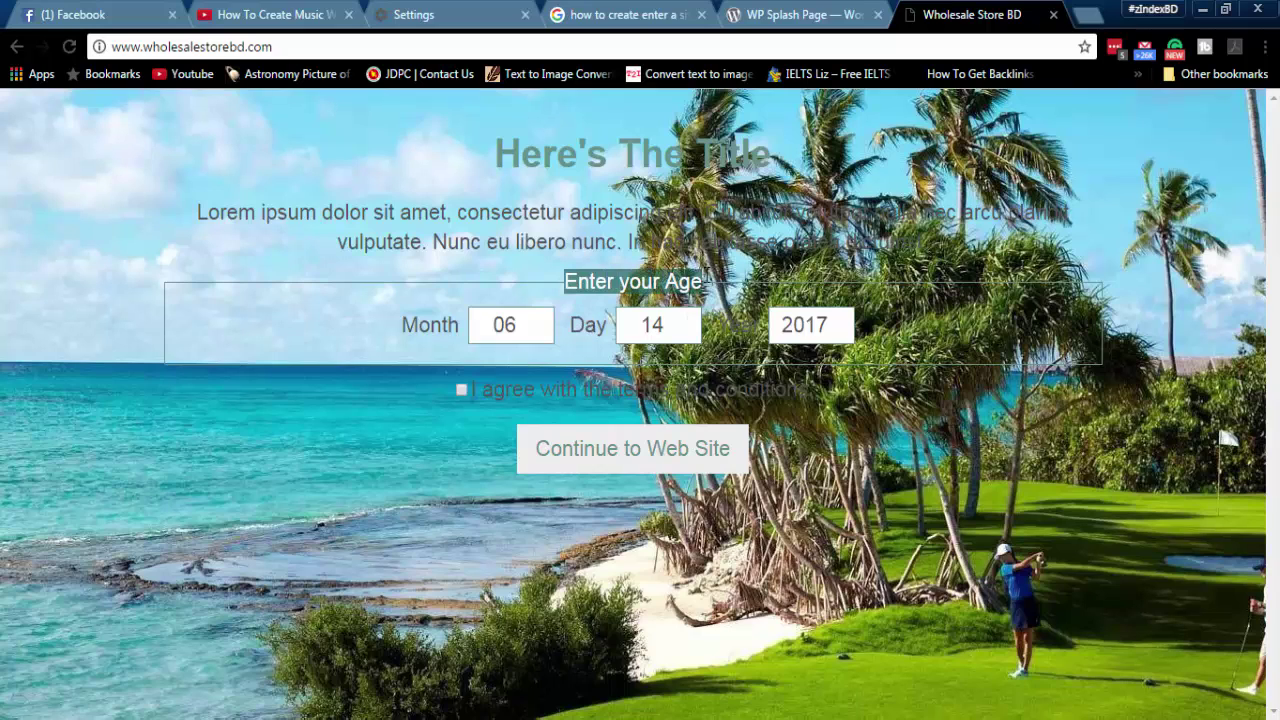
{"action": "mouse_move", "coordinate": [811, 325]}
{"action": "left_click", "coordinate": [846, 331]}
{"action": "left_click", "coordinate": [846, 331]}
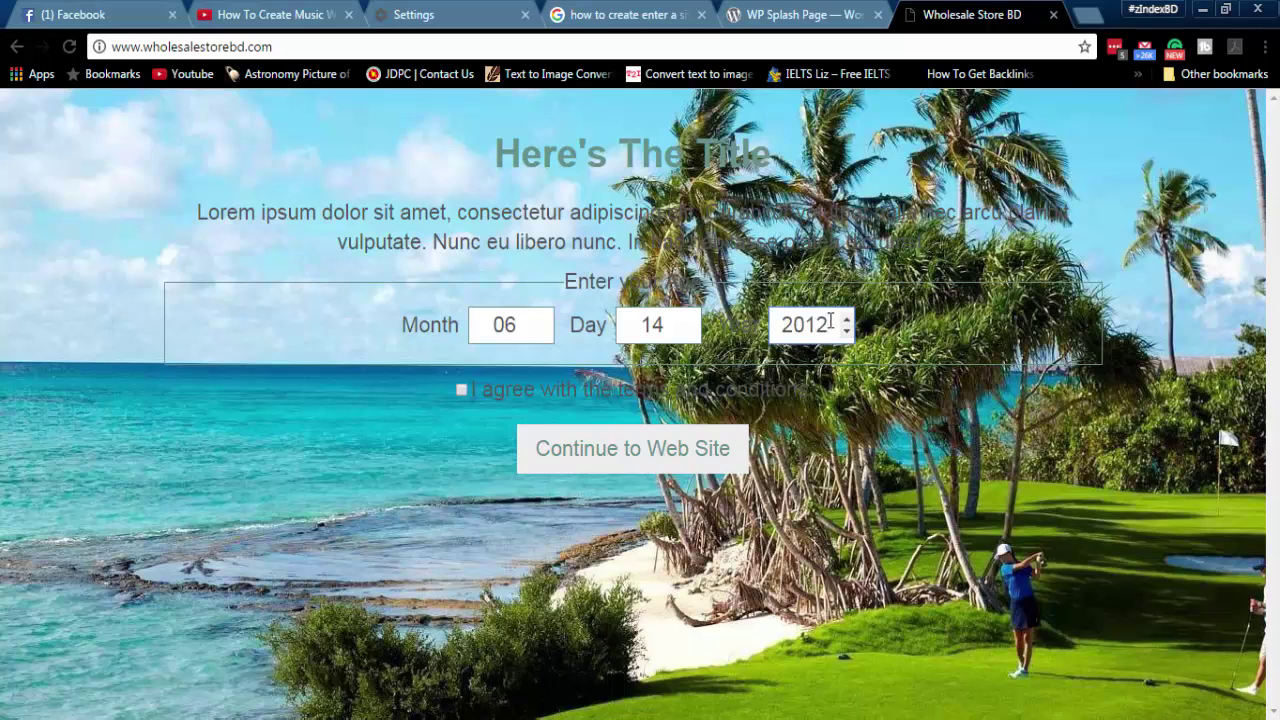
{"action": "left_click_drag", "start_coordinate": [830, 320], "coordinate": [810, 318]}
{"action": "left_click", "coordinate": [783, 325]}
{"action": "left_click_drag", "start_coordinate": [783, 325], "coordinate": [826, 325]}
{"action": "type", "text": "1"}
{"action": "type", "text": "990"}
{"action": "left_click", "coordinate": [463, 390]}
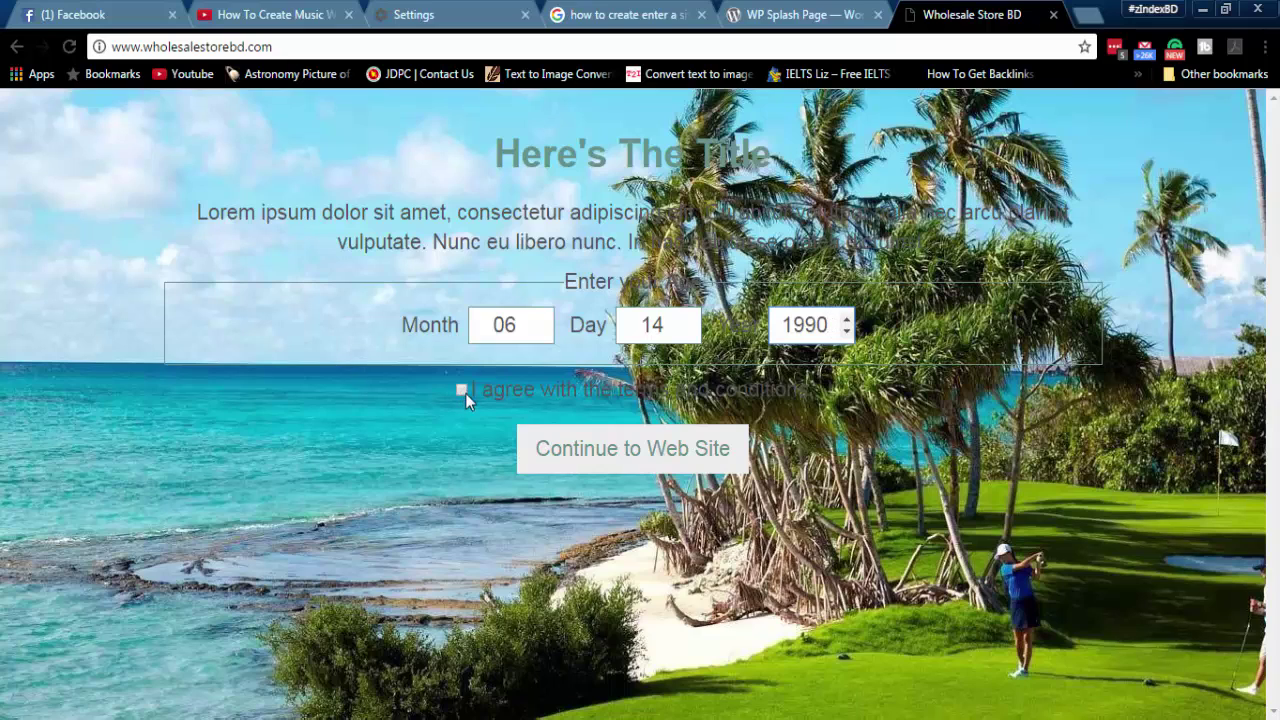
{"action": "left_click", "coordinate": [614, 451]}
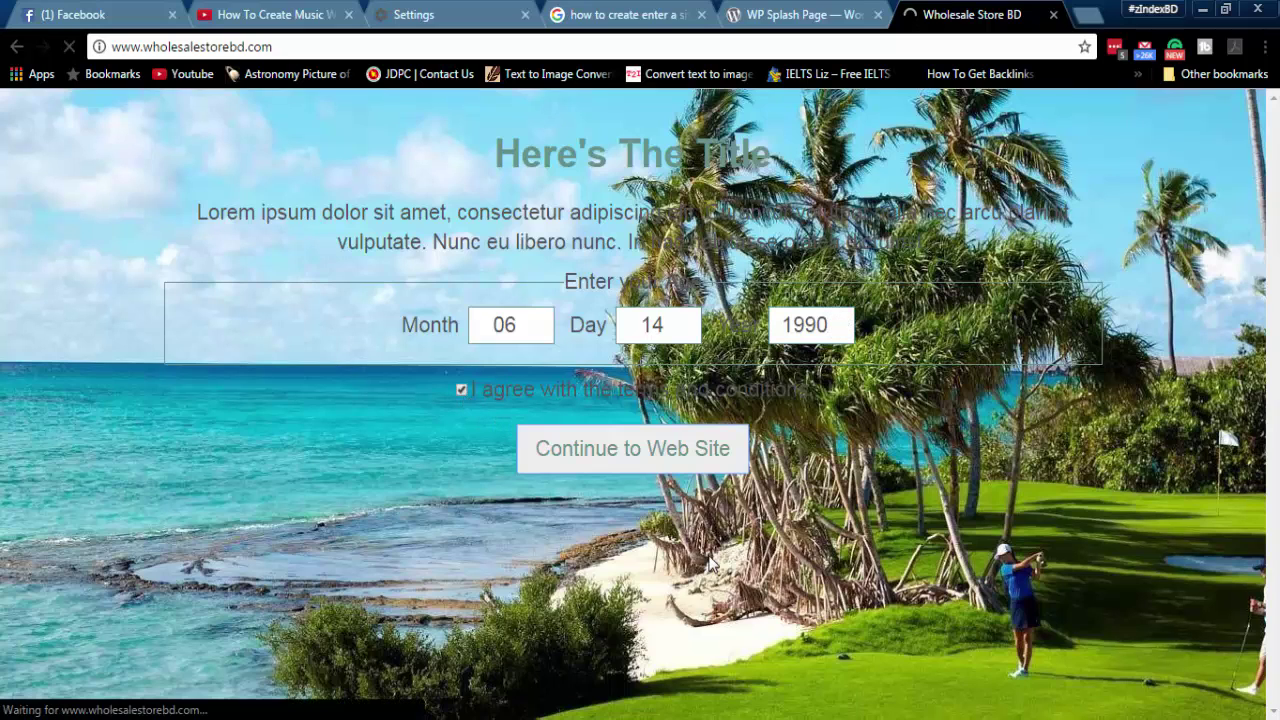